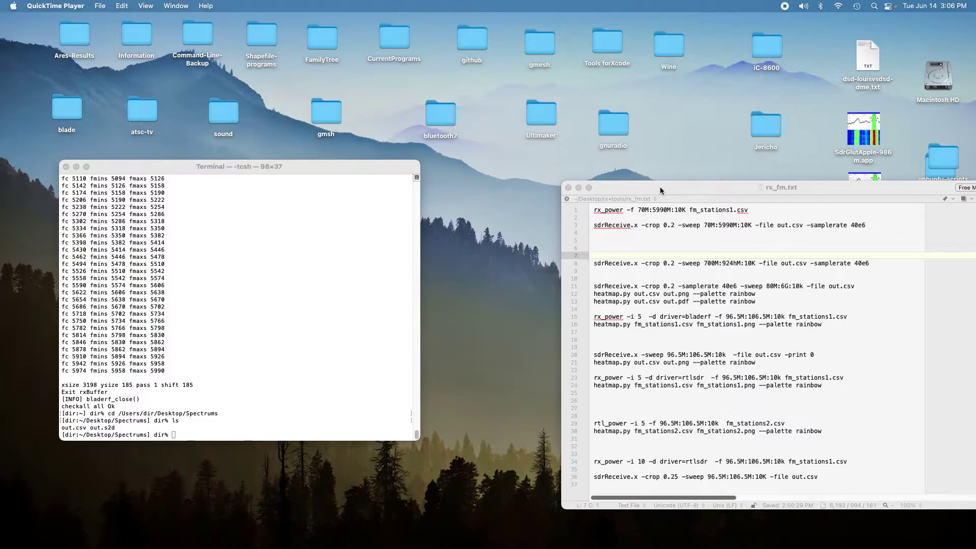
# - Copy the note's first line, rx_power -f 70M:5990M:10K fm_stations1.csv, and run it in Terminal
pyautogui.click(718, 194)
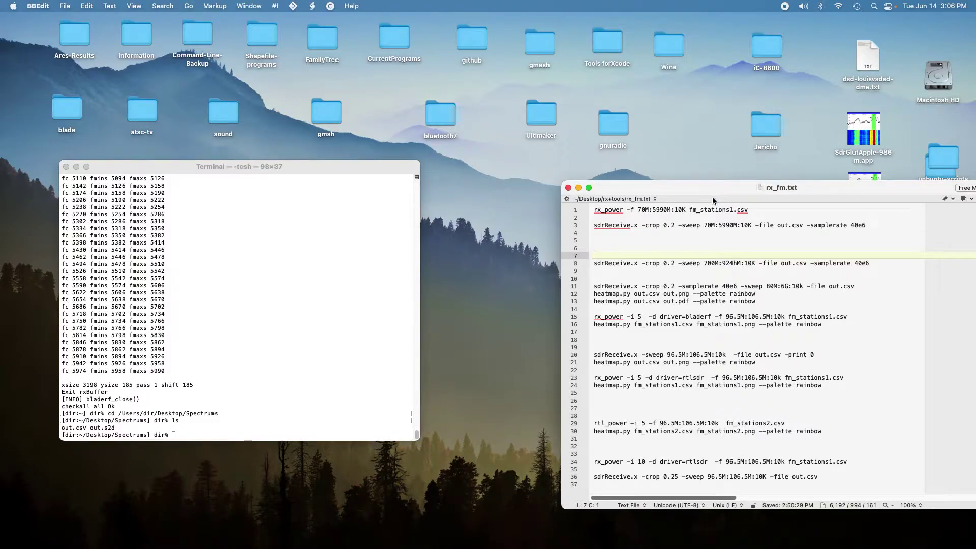
pyautogui.click(585, 213)
pyautogui.hotkey('shift', 'Right')
pyautogui.hotkey('shift', 'Right')
pyautogui.hotkey('shift', 'Right')
pyautogui.hotkey('shift', 'Right')
pyautogui.hotkey('shift', 'Right')
pyautogui.hotkey('shift', 'Right')
pyautogui.hotkey('shift', 'Right')
pyautogui.hotkey('shift', 'Right')
pyautogui.hotkey('shift', 'Right')
pyautogui.hotkey('shift', 'Right')
pyautogui.moveTo(592, 210); pyautogui.dragTo(756, 212)
pyautogui.press('super+c')
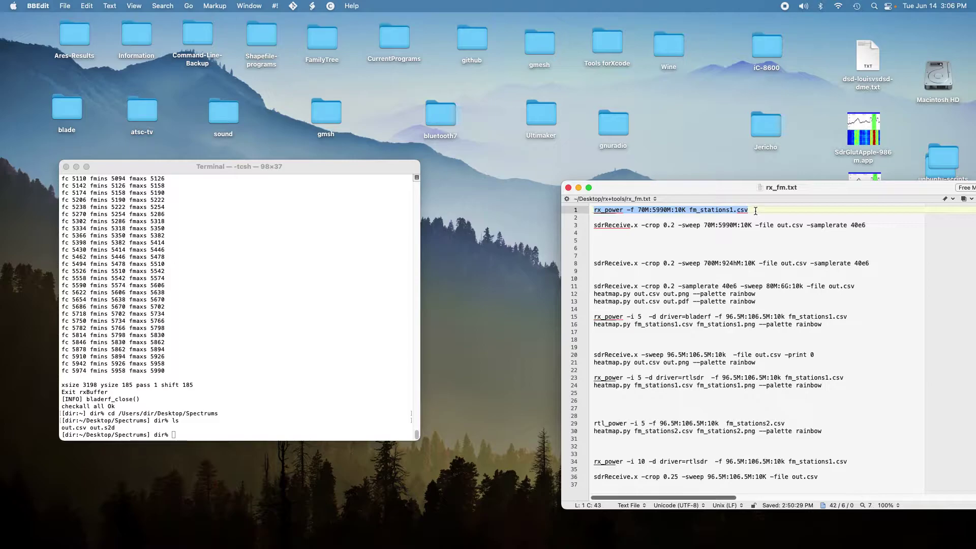
pyautogui.click(353, 399)
pyautogui.press('super+v')
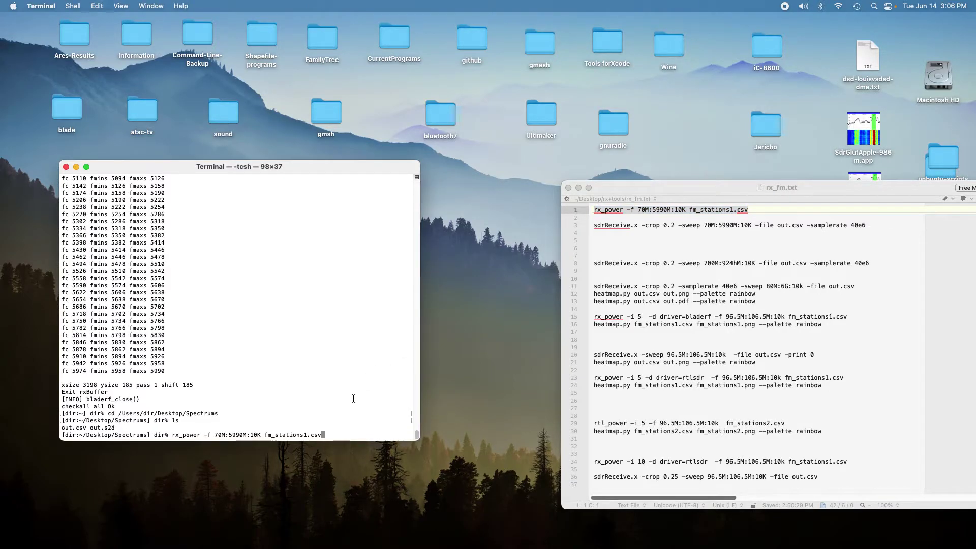
pyautogui.press('Return')
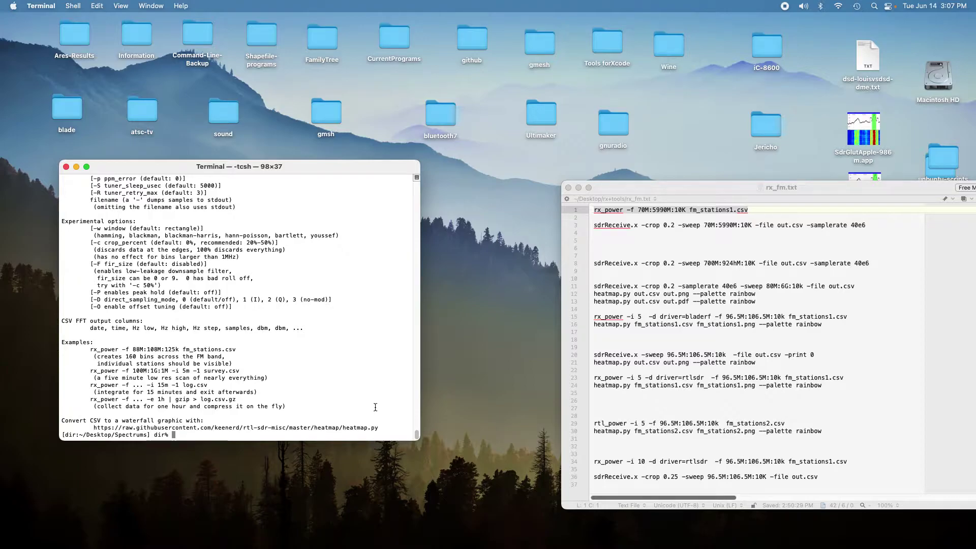
# - Copy line 3's sdrReceive.x 70M:5990M:10K sweep command into Terminal and start it writing out.csv
pyautogui.click(620, 260)
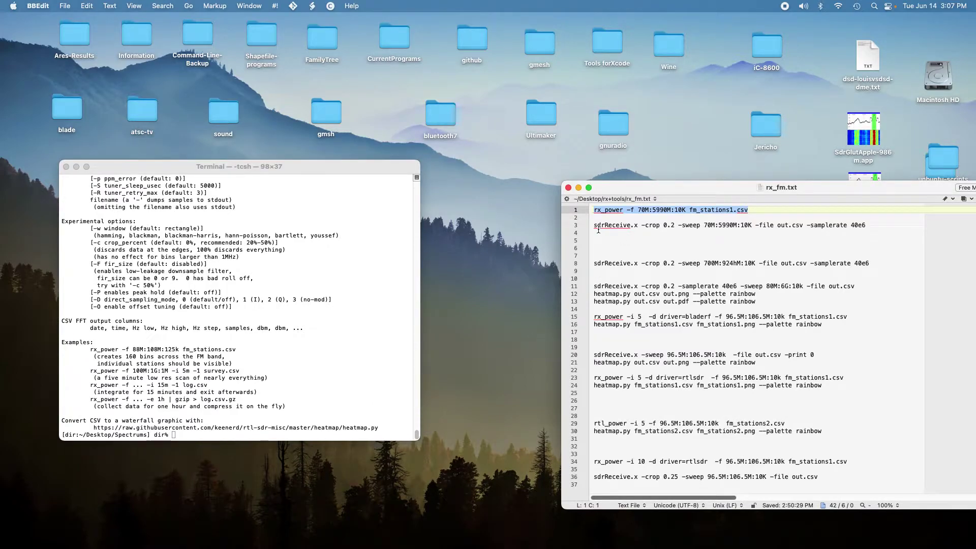
pyautogui.moveTo(596, 226); pyautogui.dragTo(876, 228)
pyautogui.press('super+c')
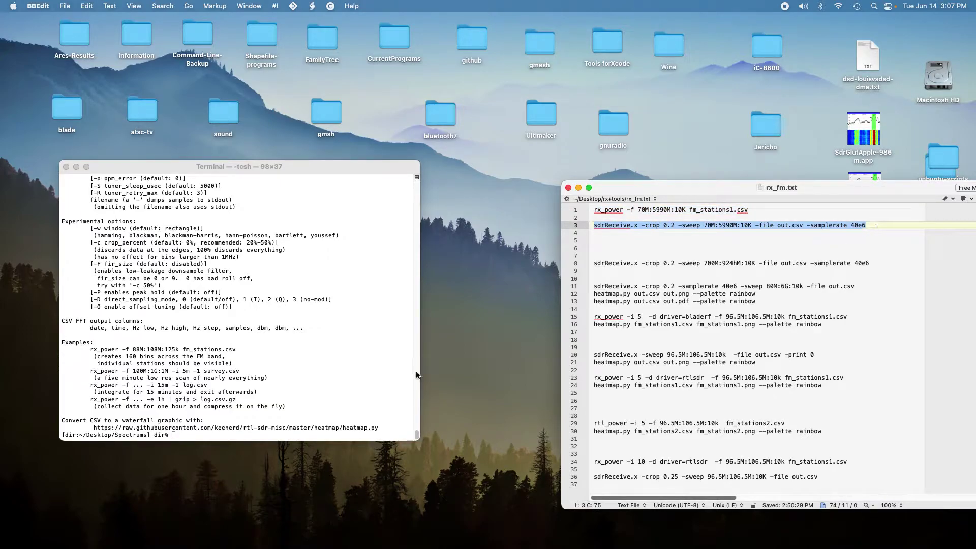
pyautogui.click(338, 418)
pyautogui.press('super+v')
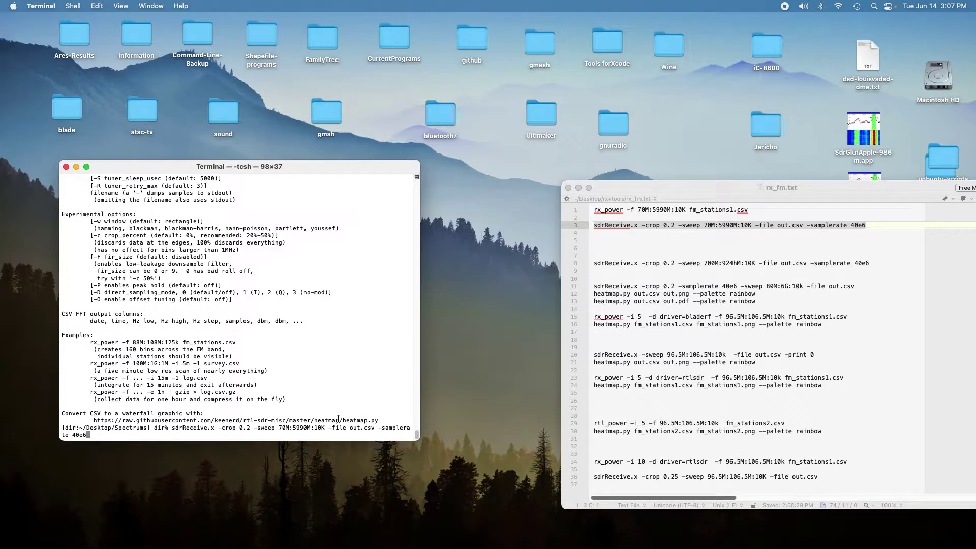
pyautogui.press('Return')
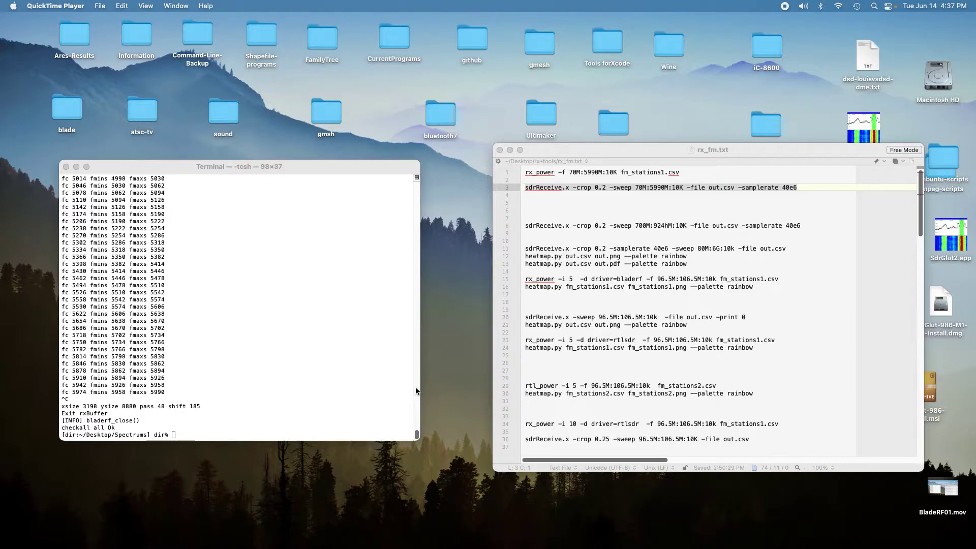
# - Recall the previous command in Terminal and run it again
pyautogui.click(415, 389)
pyautogui.press('Up')
pyautogui.press('Return')
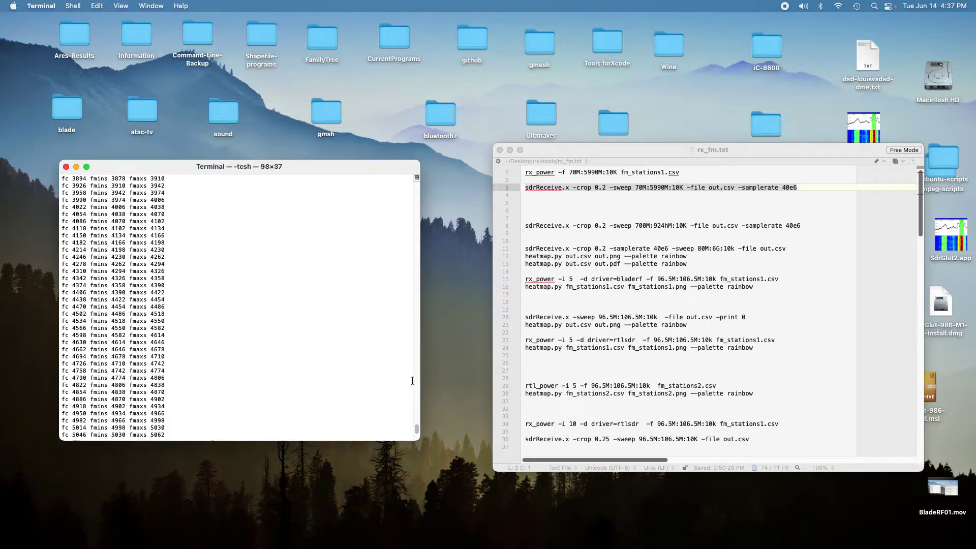
pyautogui.scroll(10, 413, 380)
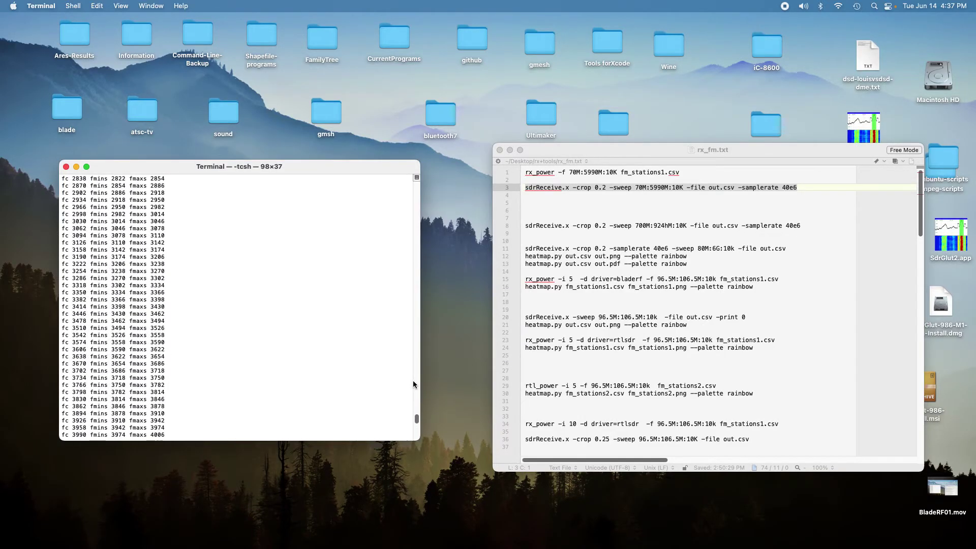
pyautogui.scroll(-2, 417, 415)
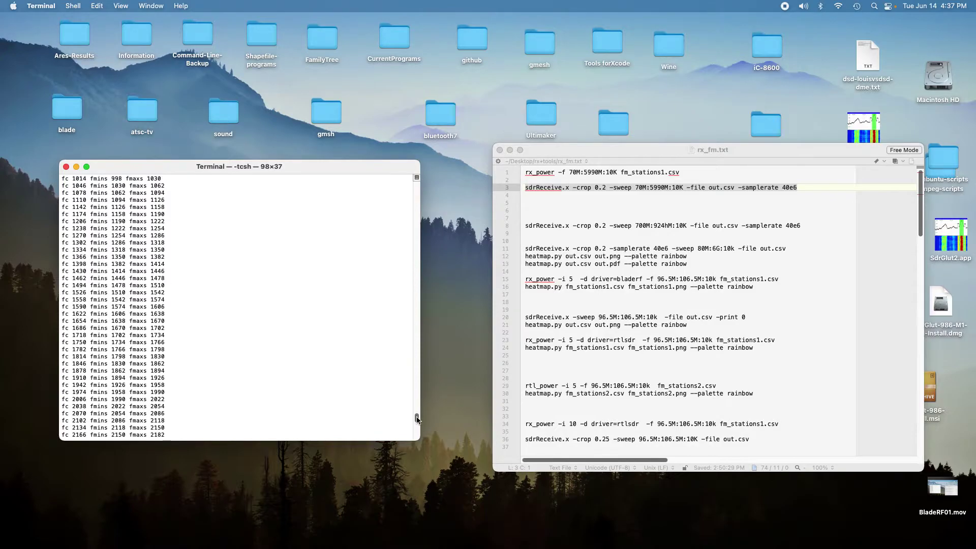
pyautogui.moveTo(416, 416); pyautogui.dragTo(416, 440)
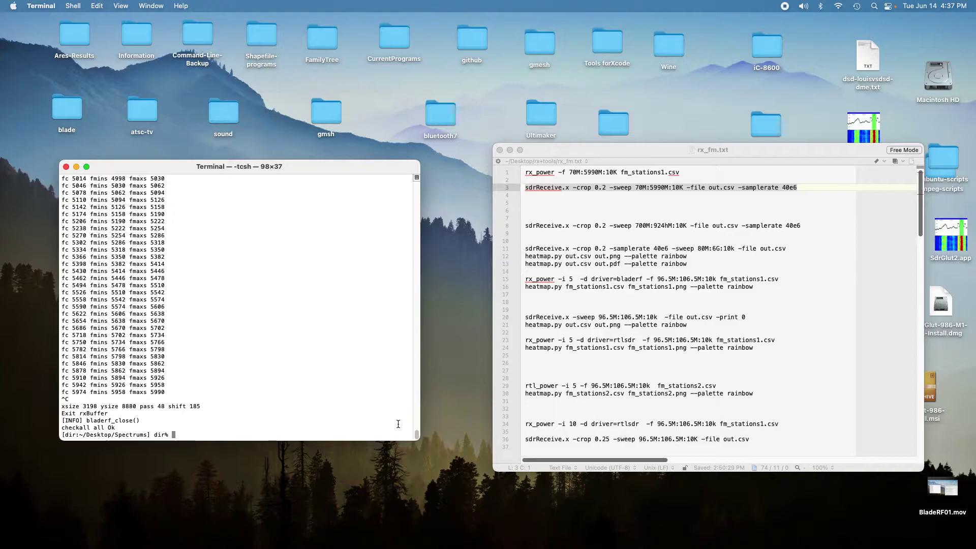
pyautogui.click(601, 204)
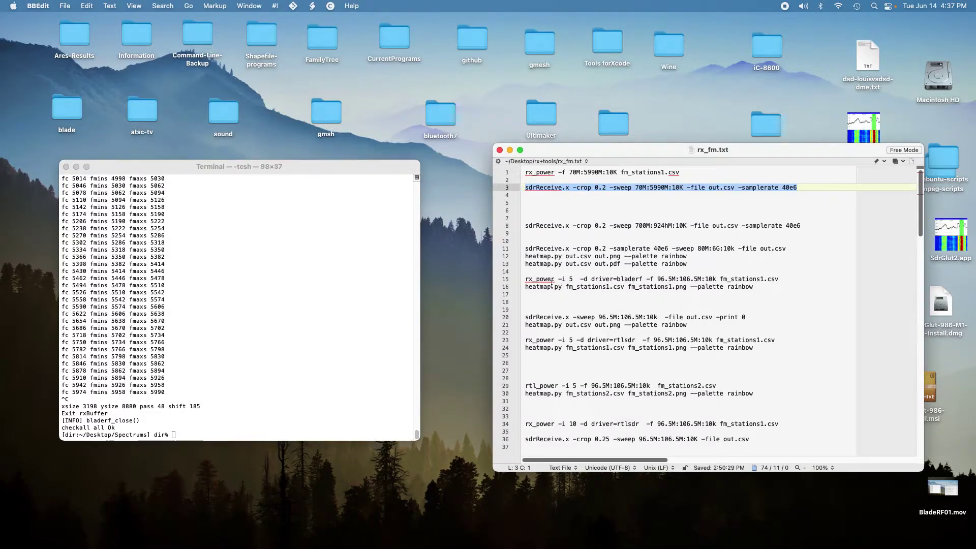
# - Run line 13's heatmap.py out.csv out.pdf --palette rainbow command in Terminal
pyautogui.moveTo(524, 265); pyautogui.dragTo(685, 263)
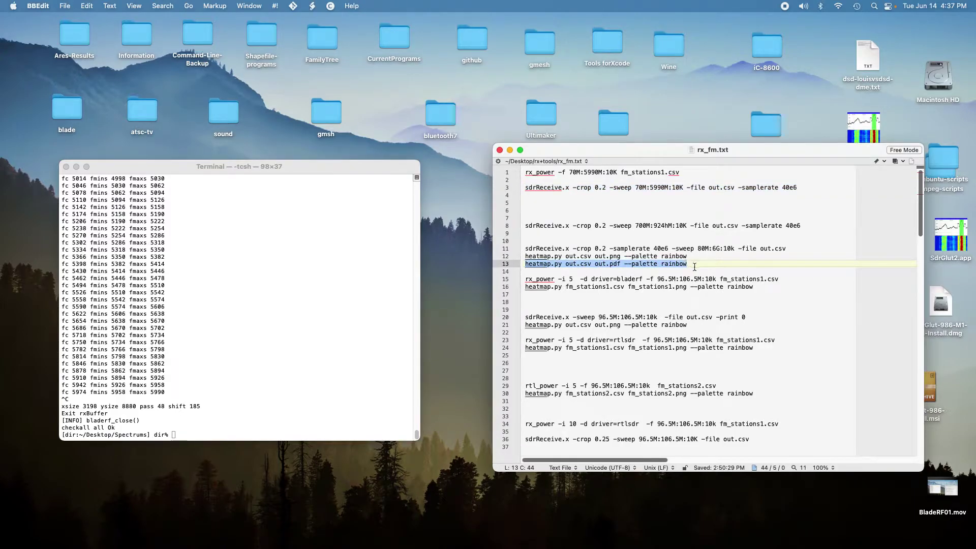
pyautogui.click(302, 396)
pyautogui.press('super+v')
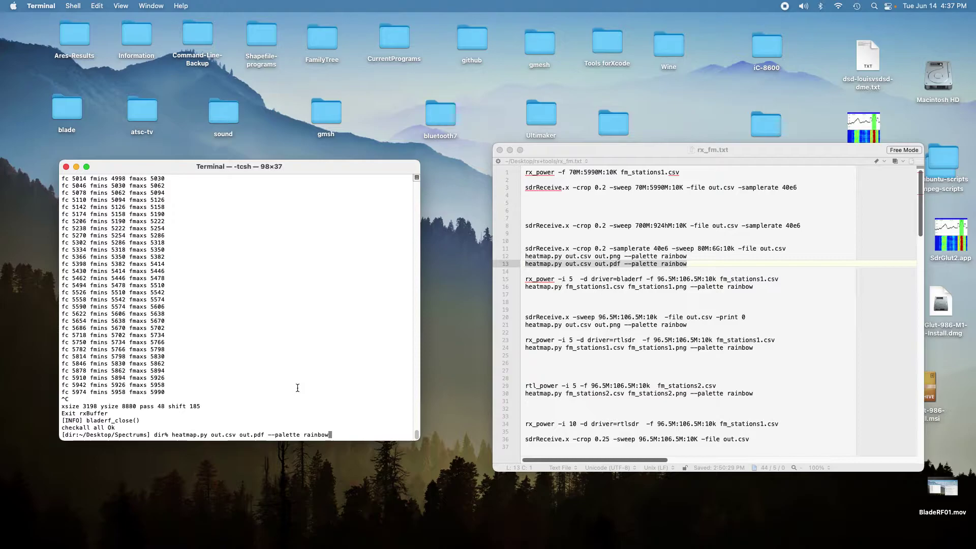
pyautogui.press('Return')
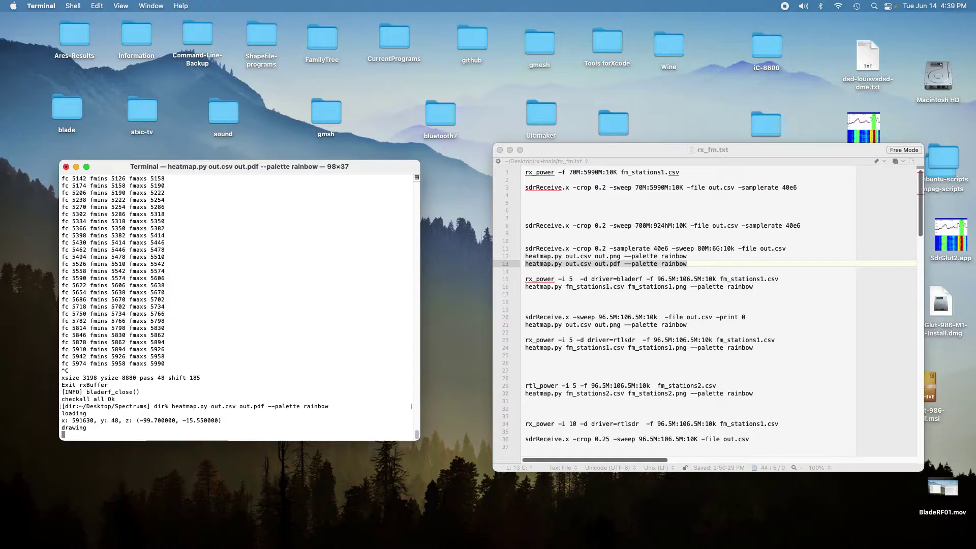
# - Move the busy terminal aside and open a new Basic shell window via Shell > New Window
pyautogui.moveTo(296, 163); pyautogui.dragTo(300, 144)
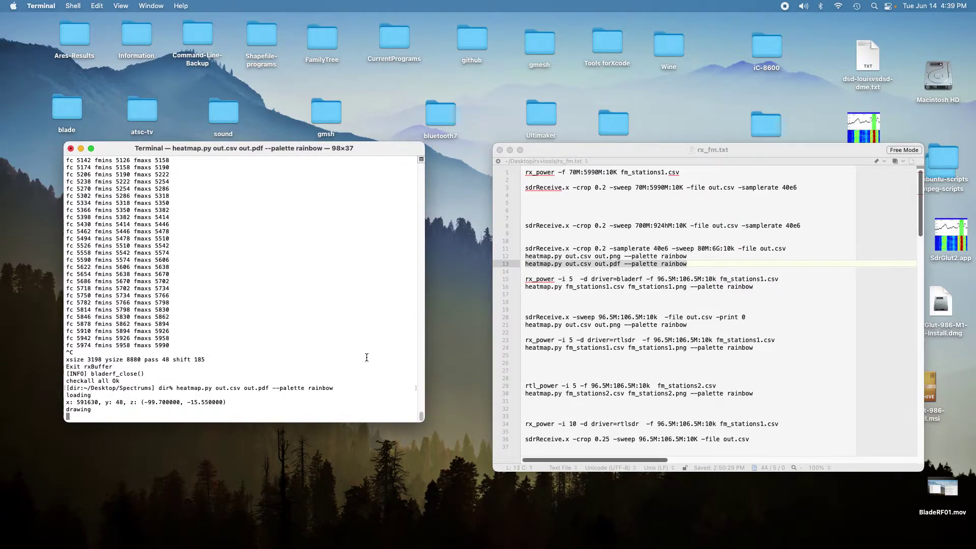
pyautogui.click(73, 6)
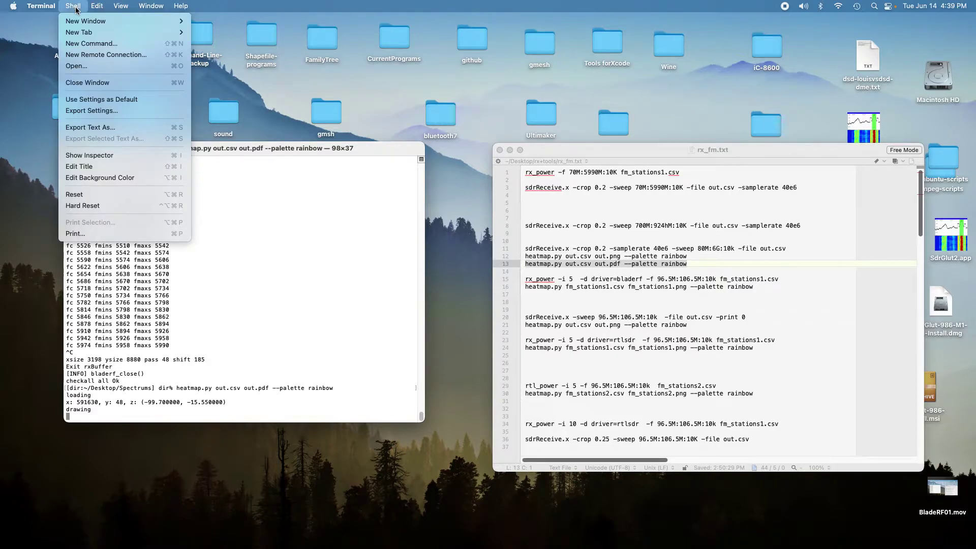
pyautogui.moveTo(79, 22)
pyautogui.click(203, 21)
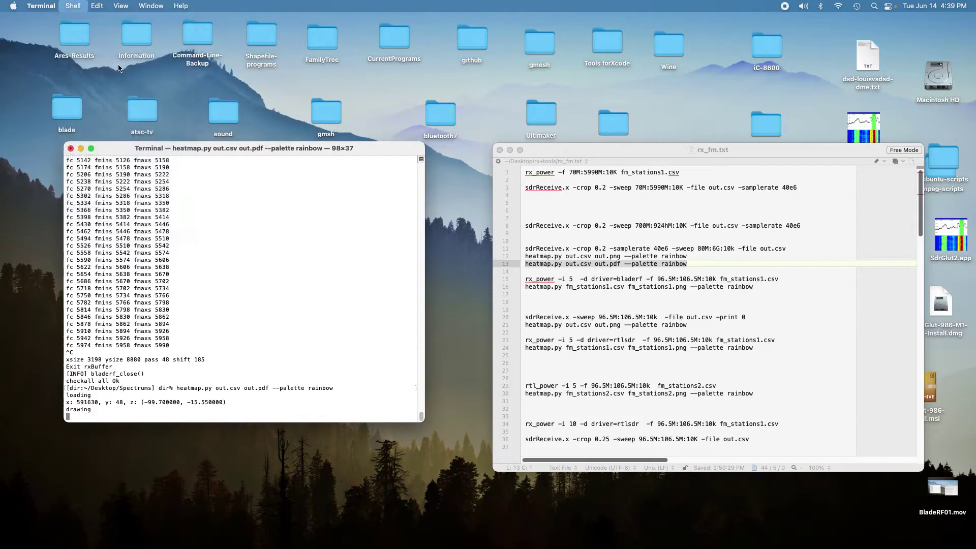
# - Place the new terminal at the lower right and move the BBEdit notes lower
pyautogui.moveTo(184, 32); pyautogui.dragTo(534, 377)
pyautogui.moveTo(706, 151); pyautogui.dragTo(704, 256)
pyautogui.click(482, 447)
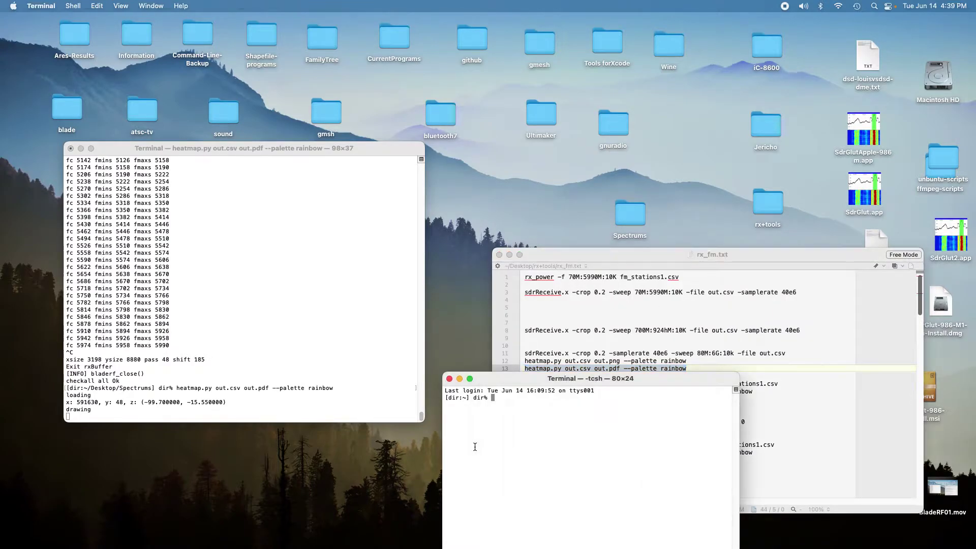
# - Change into the Desktop Spectrums folder and list its files, out.csv and out.s2d
pyautogui.write('cd')
pyautogui.moveTo(621, 224); pyautogui.dragTo(573, 422)
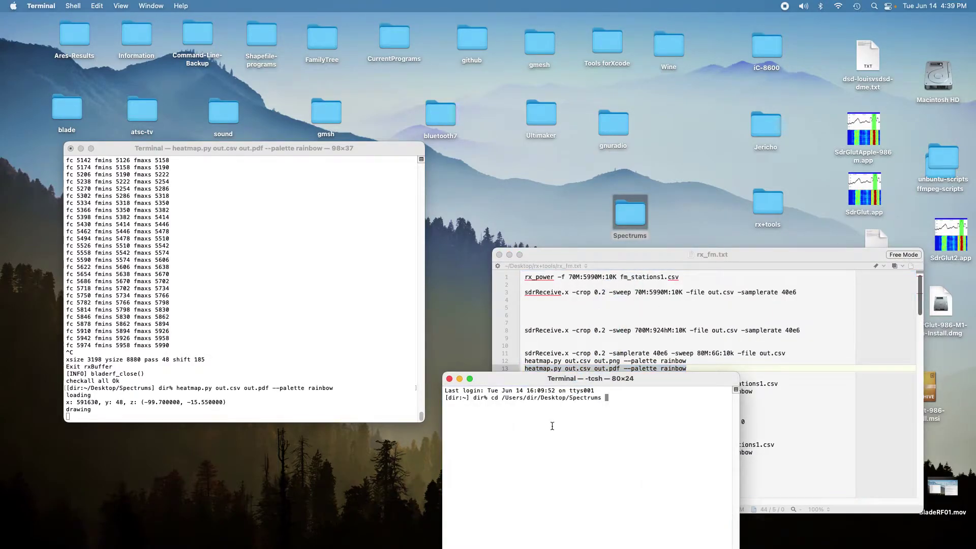
pyautogui.press('Return')
pyautogui.write('ls')
pyautogui.press('Return')
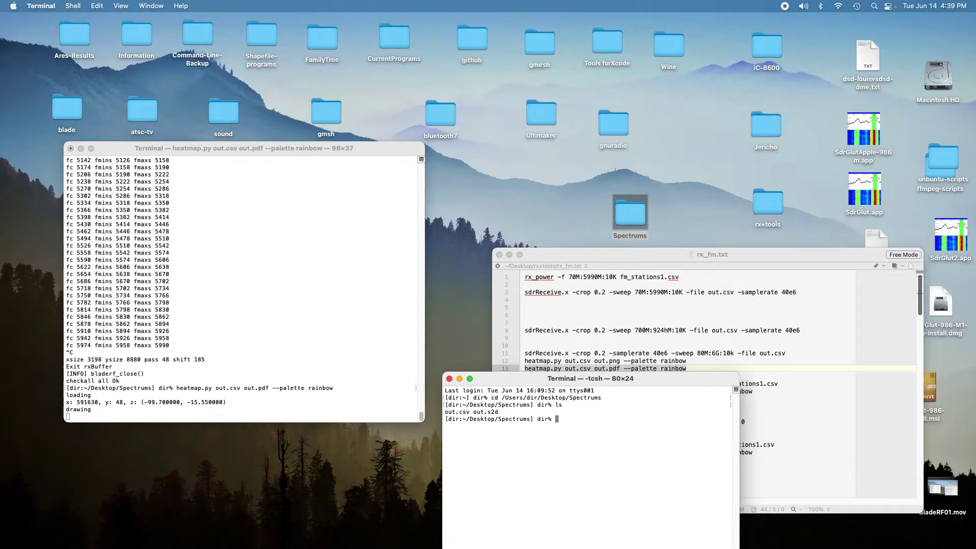
# - Launch mysticPlot.x, then move the heatmap terminal to read its output
pyautogui.write('mysticPlot.x')
pyautogui.press('Return')
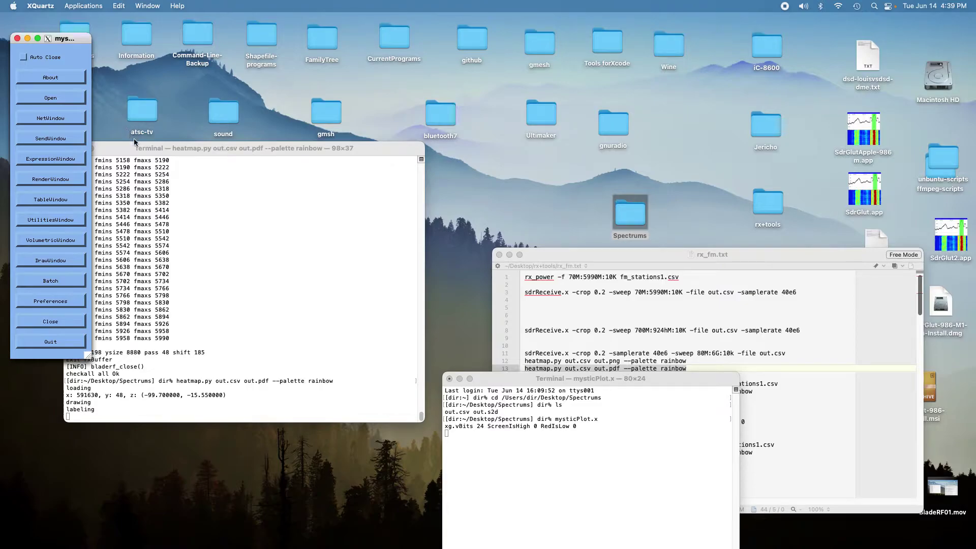
pyautogui.moveTo(135, 146); pyautogui.dragTo(173, 141)
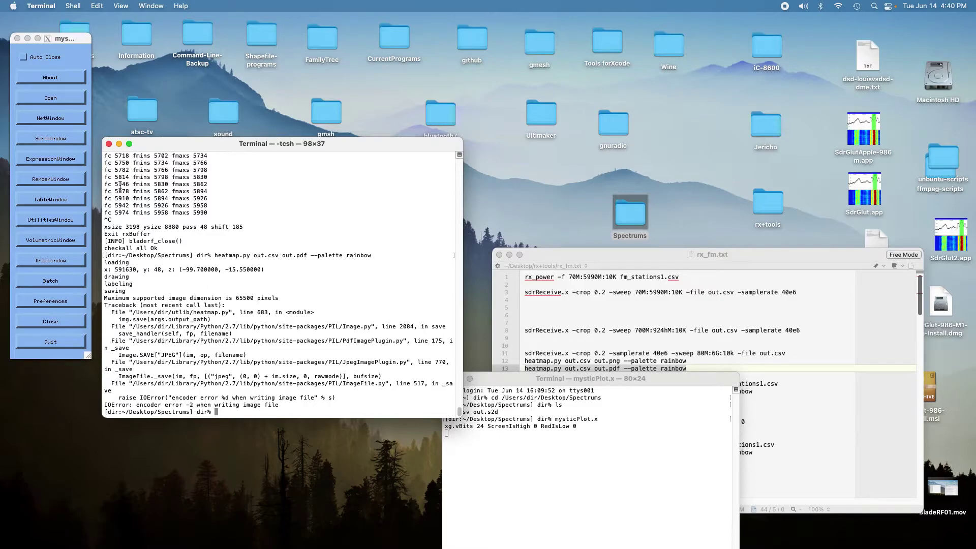
# - Open out.s2d from the Spectrums folder in mysticPlot's File Selection Dialog
pyautogui.click(70, 98)
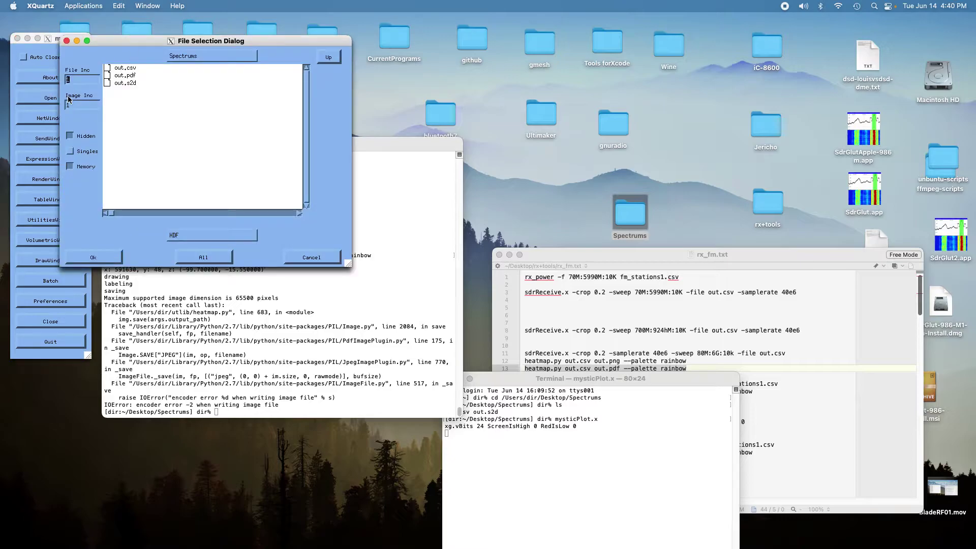
pyautogui.click(132, 83)
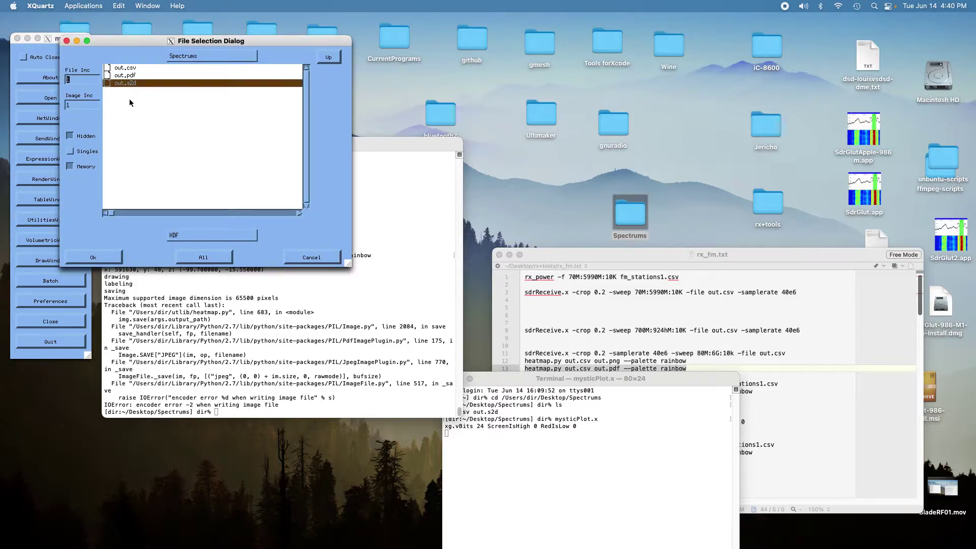
pyautogui.click(109, 258)
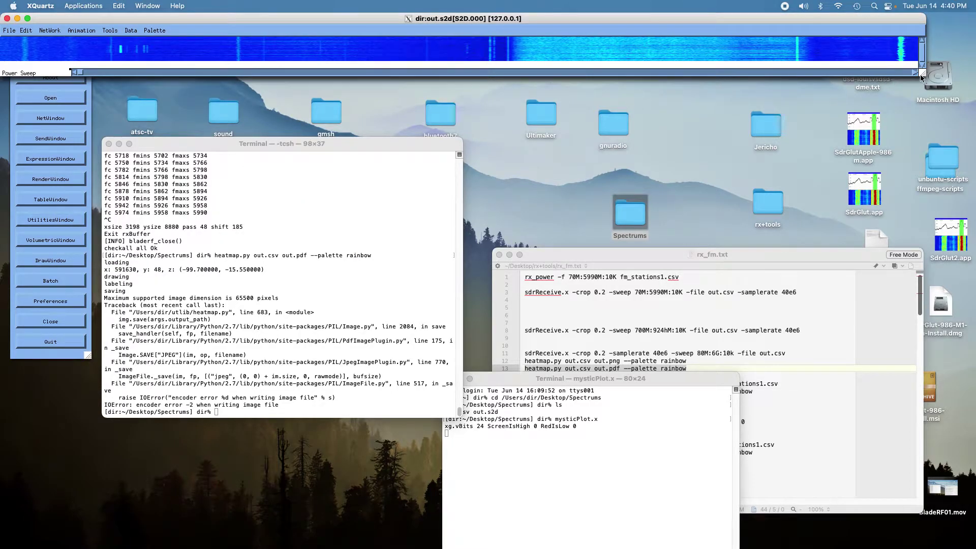
# - Enable Show x-Axis with value 20 in Data > Data Axis settings
pyautogui.moveTo(922, 73); pyautogui.dragTo(926, 121)
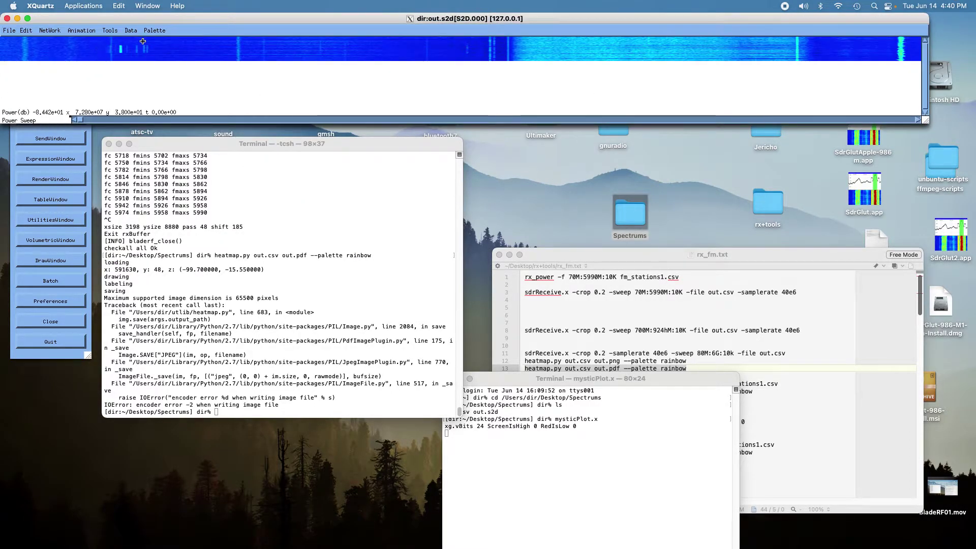
pyautogui.click(131, 32)
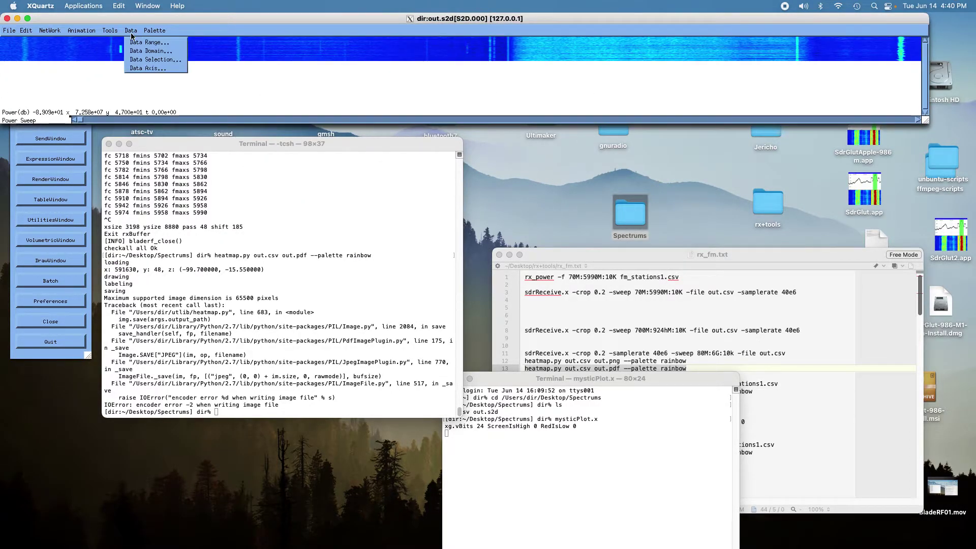
pyautogui.click(146, 68)
pyautogui.write('0')
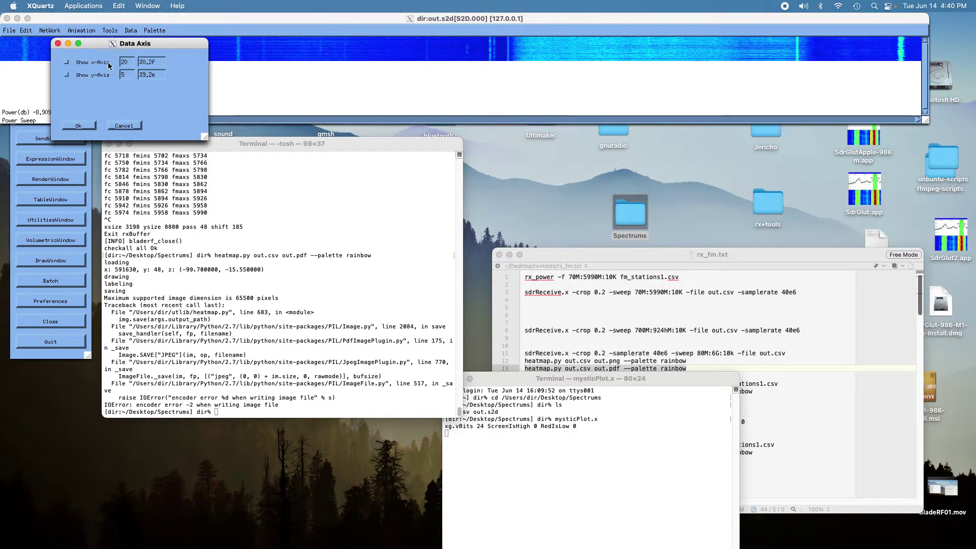
pyautogui.click(66, 61)
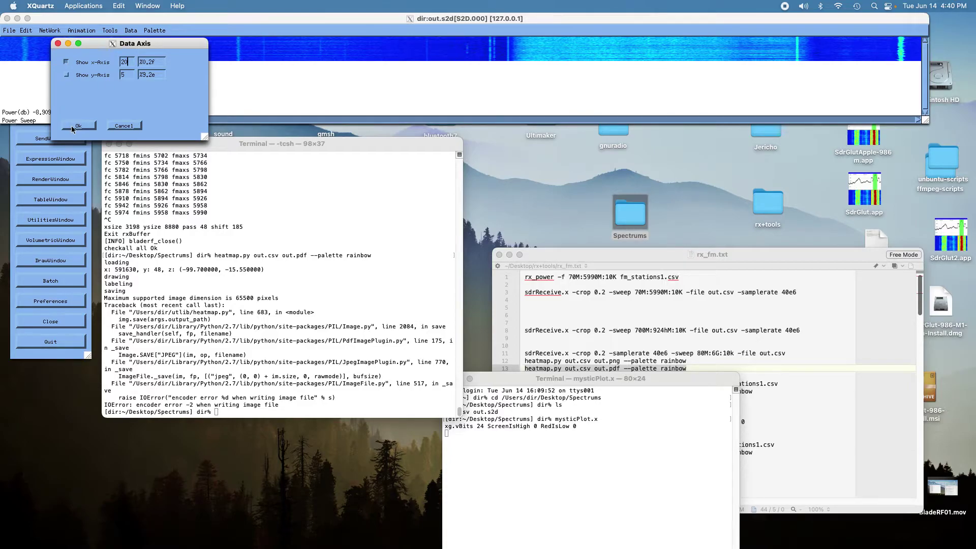
pyautogui.click(79, 125)
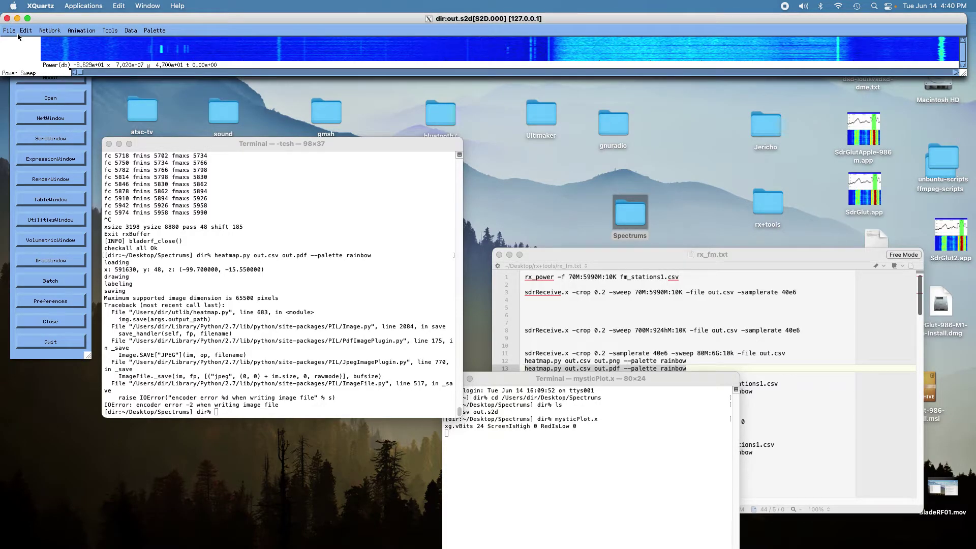
# - Accept the Edit > Magnification settings and enlarge the plot window to show the axis
pyautogui.click(30, 32)
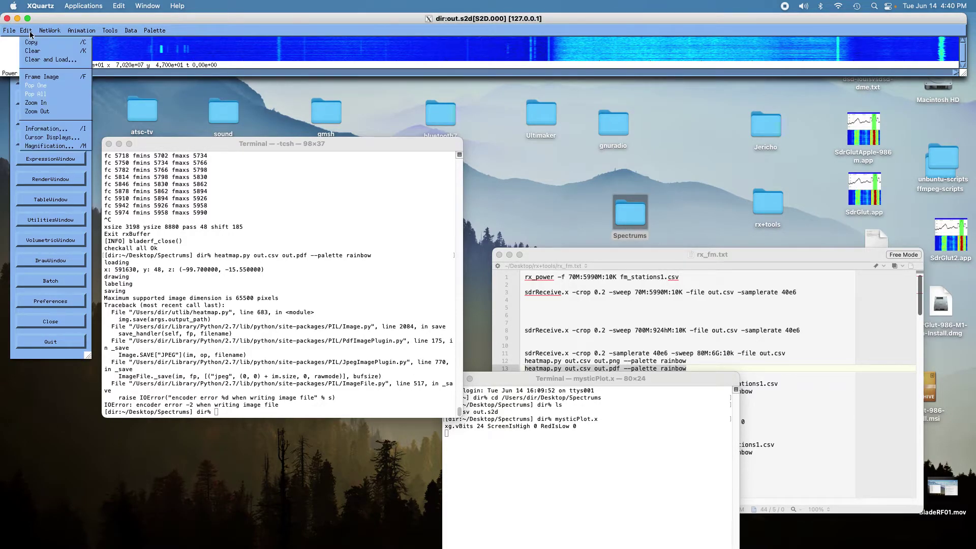
pyautogui.click(49, 146)
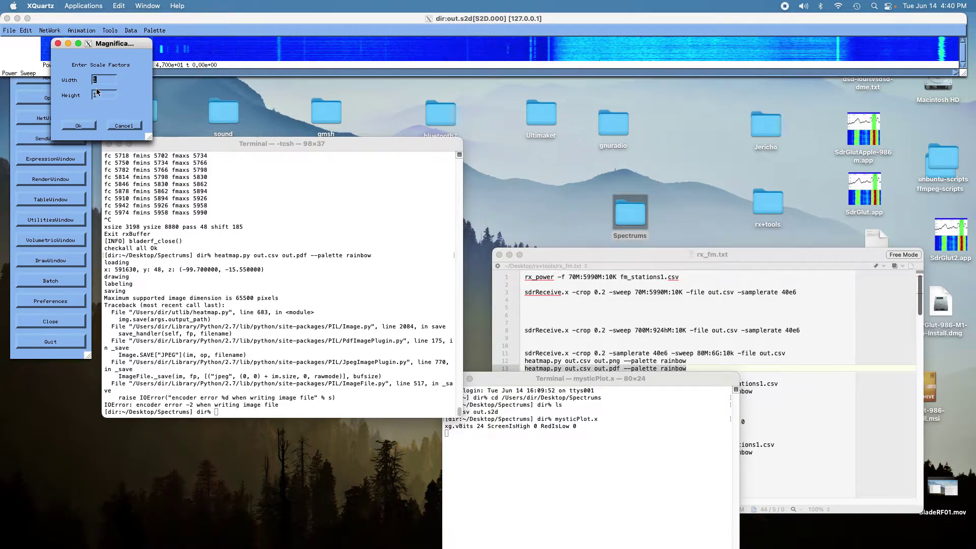
pyautogui.click(96, 93)
pyautogui.click(91, 126)
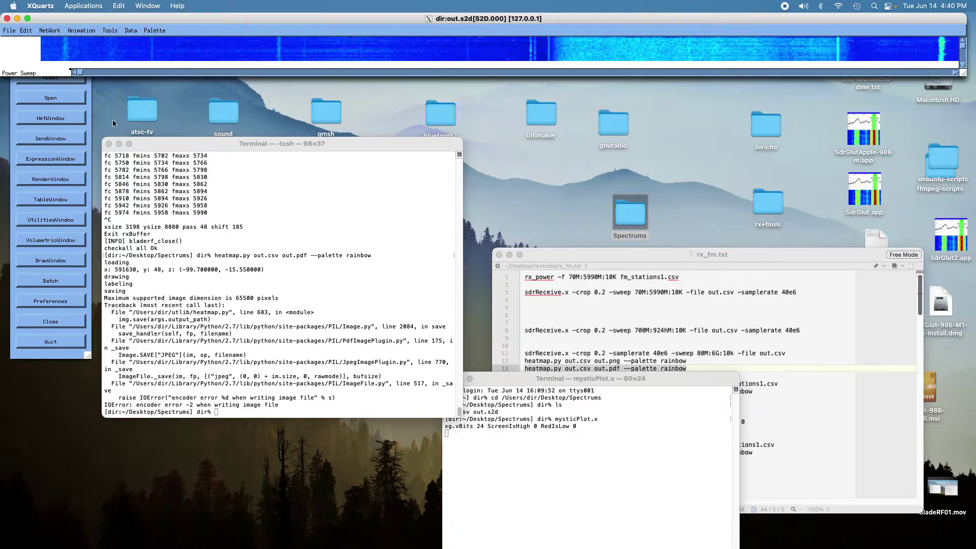
pyautogui.moveTo(963, 72); pyautogui.dragTo(967, 187)
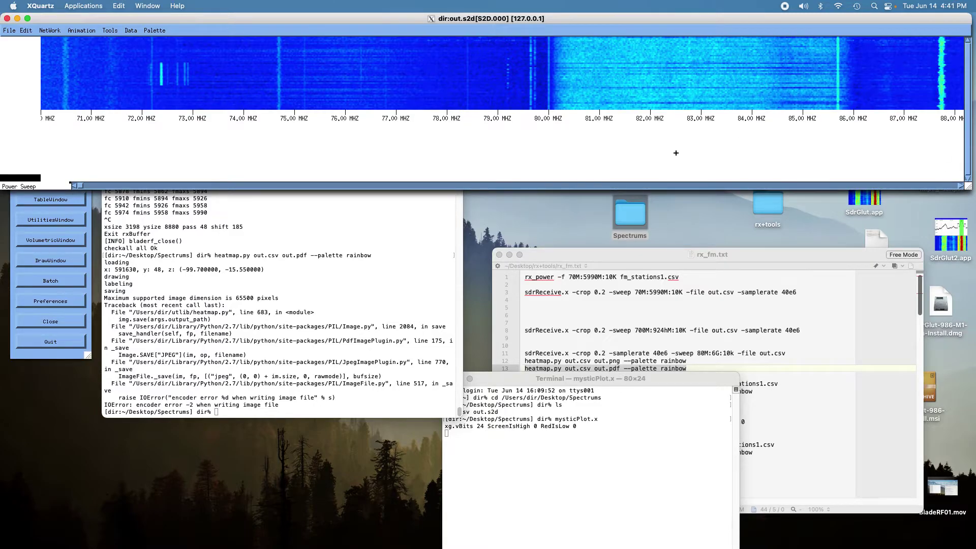
# - Page the waterfall right from 70–88 MHz through the FM band to about 119–137 MHz
pyautogui.click(584, 187)
pyautogui.click(585, 187)
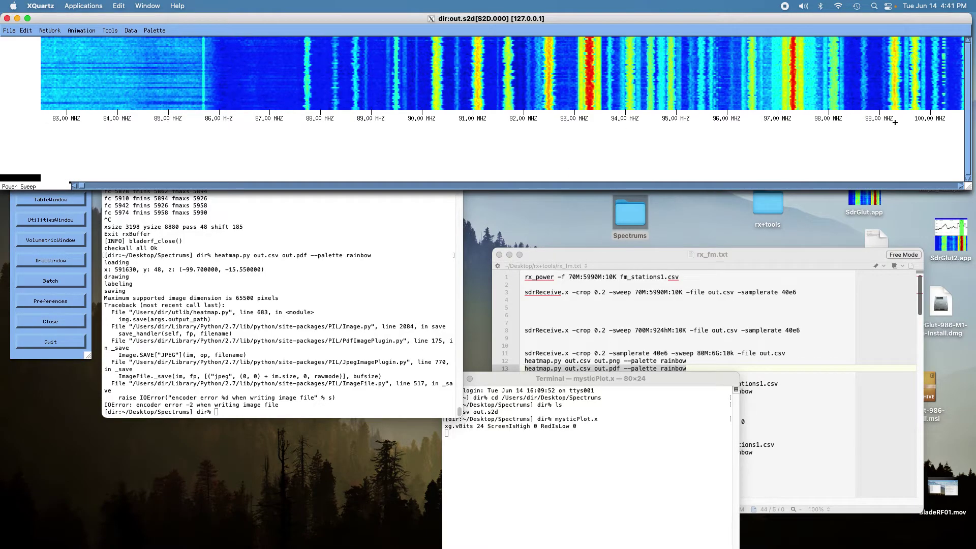
pyautogui.click(763, 187)
pyautogui.click(763, 187)
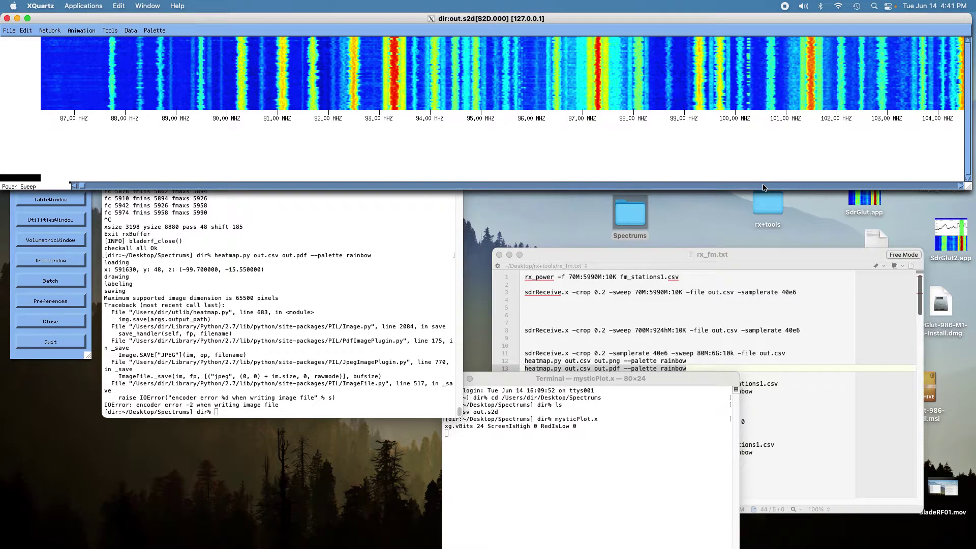
pyautogui.click(764, 187)
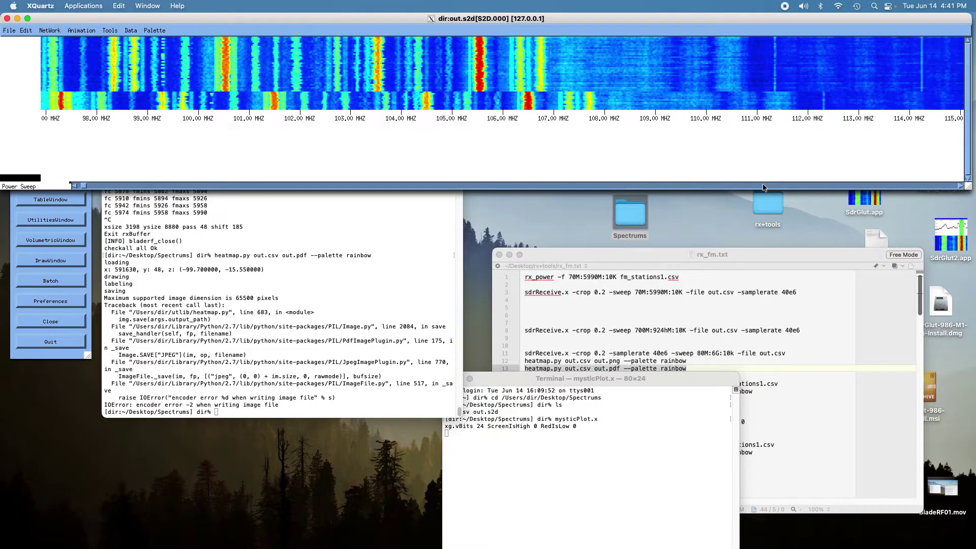
pyautogui.click(763, 187)
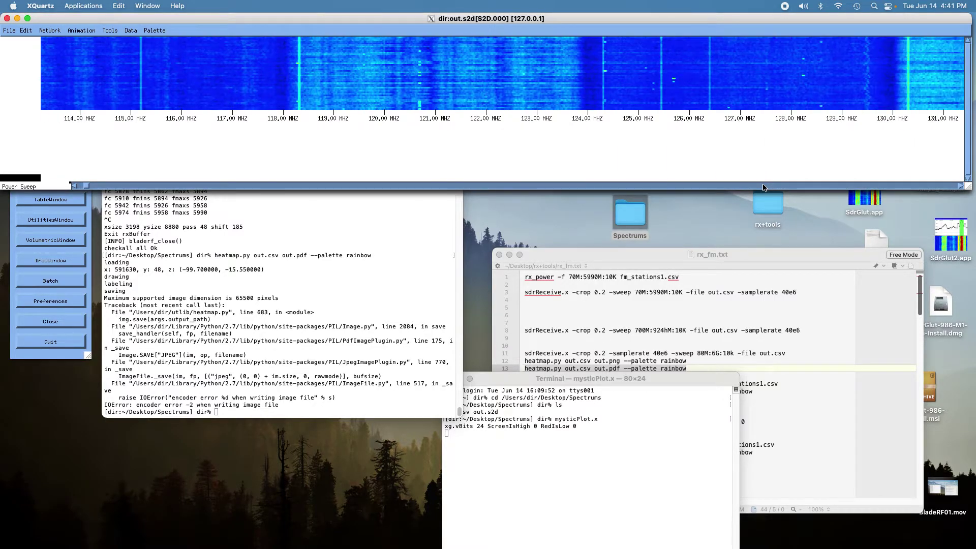
pyautogui.click(764, 187)
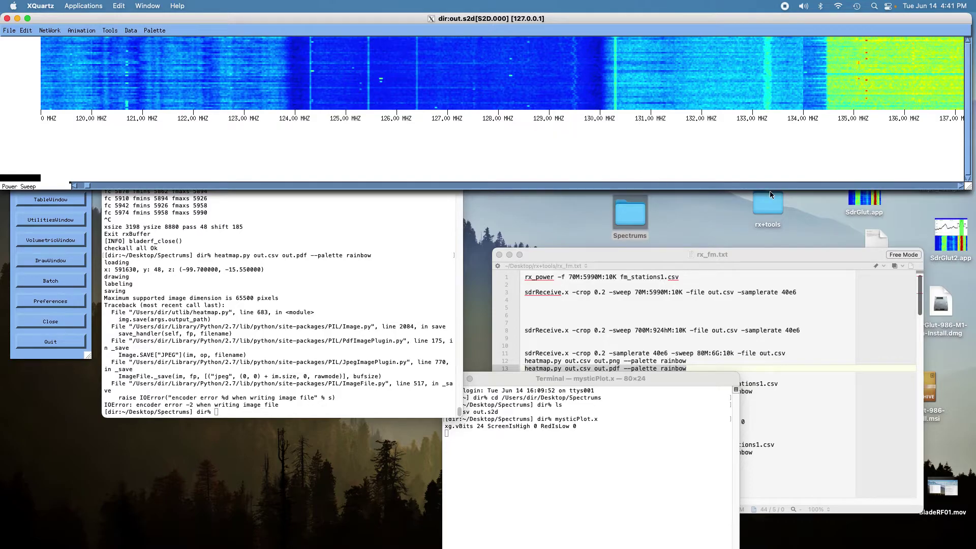
# - Scroll the waterfall further right toward roughly 147–165 MHz
pyautogui.hscroll(10, 771, 191)
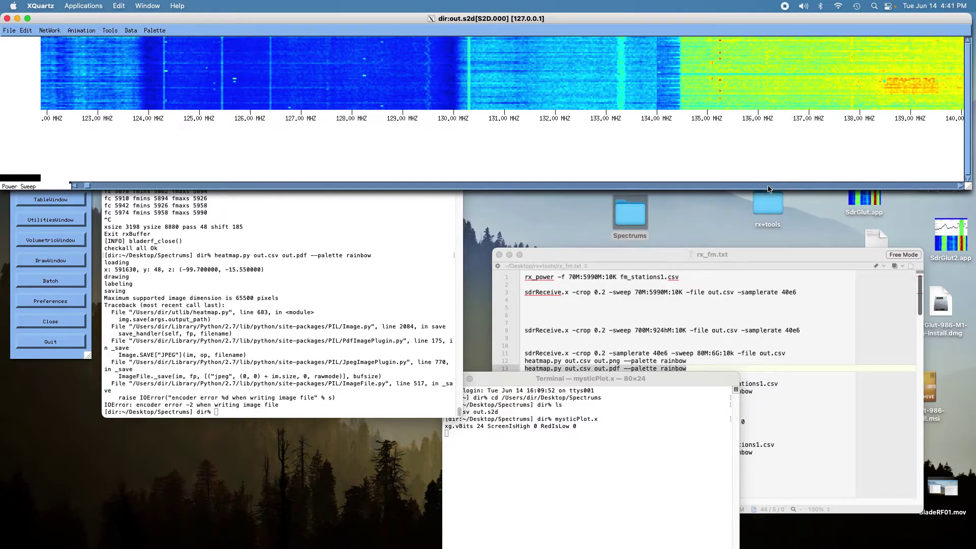
pyautogui.hscroll(7, 768, 189)
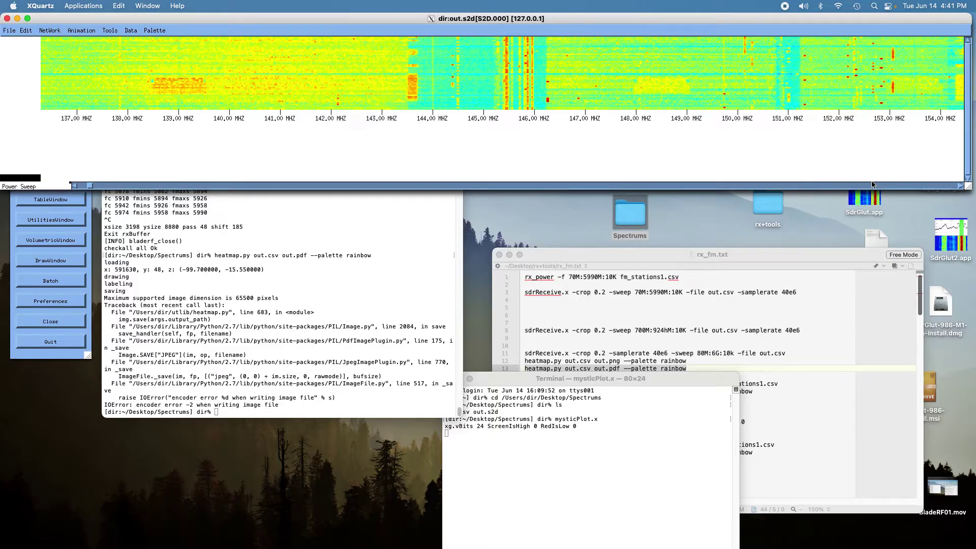
pyautogui.hscroll(5, 873, 184)
pyautogui.hscroll(3, 873, 184)
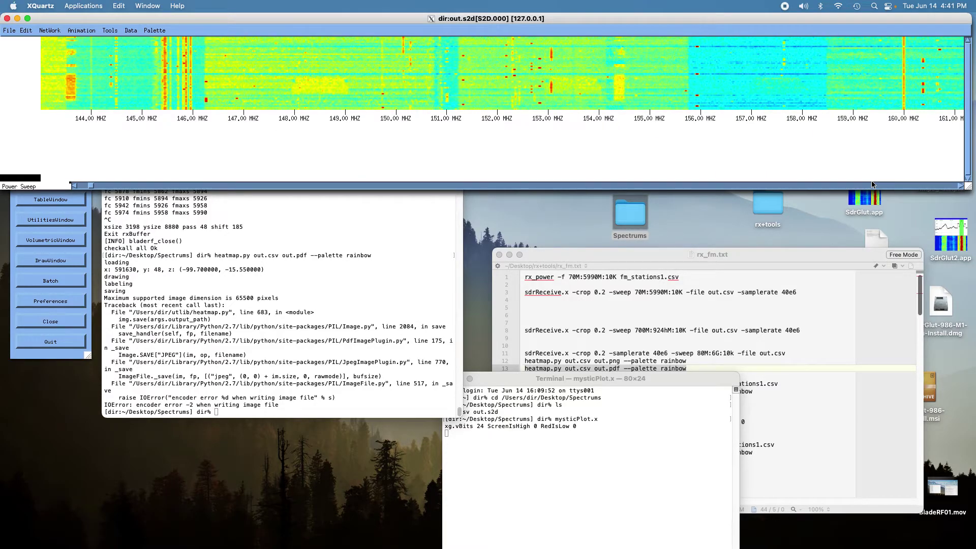
pyautogui.hscroll(2, 873, 184)
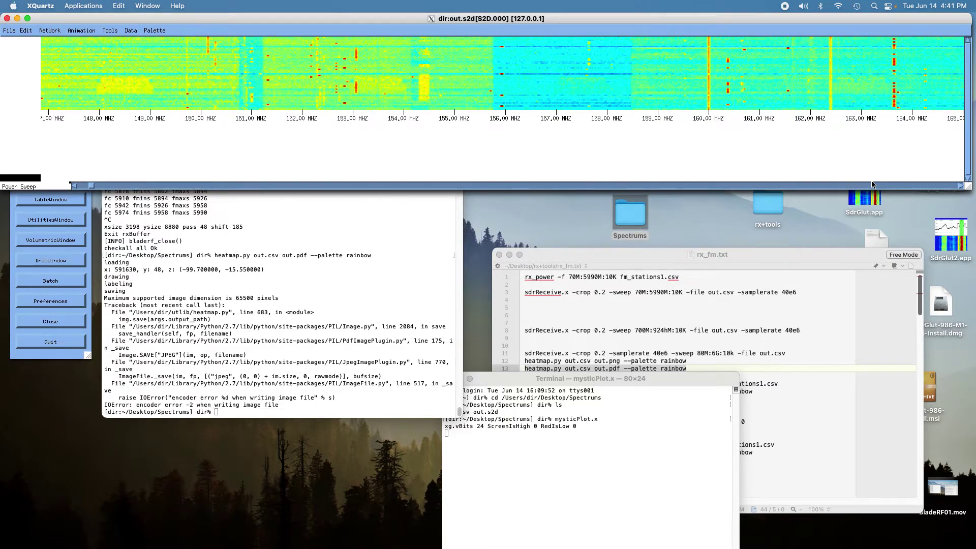
pyautogui.moveTo(830, 69)
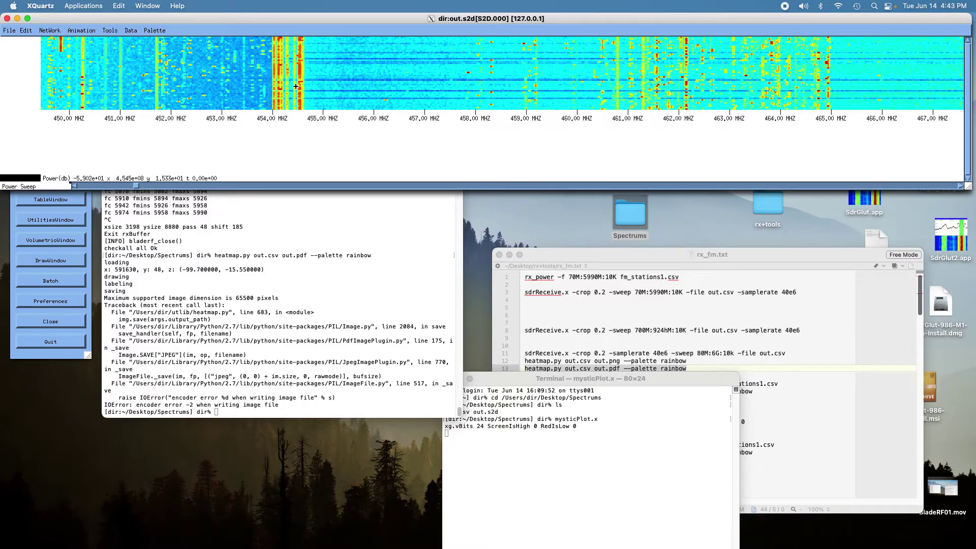
# - Page the waterfall from 450–467 MHz past 493–510 MHz up to about 760–777 MHz
pyautogui.click(893, 186)
pyautogui.moveTo(894, 186); pyautogui.dragTo(893, 186)
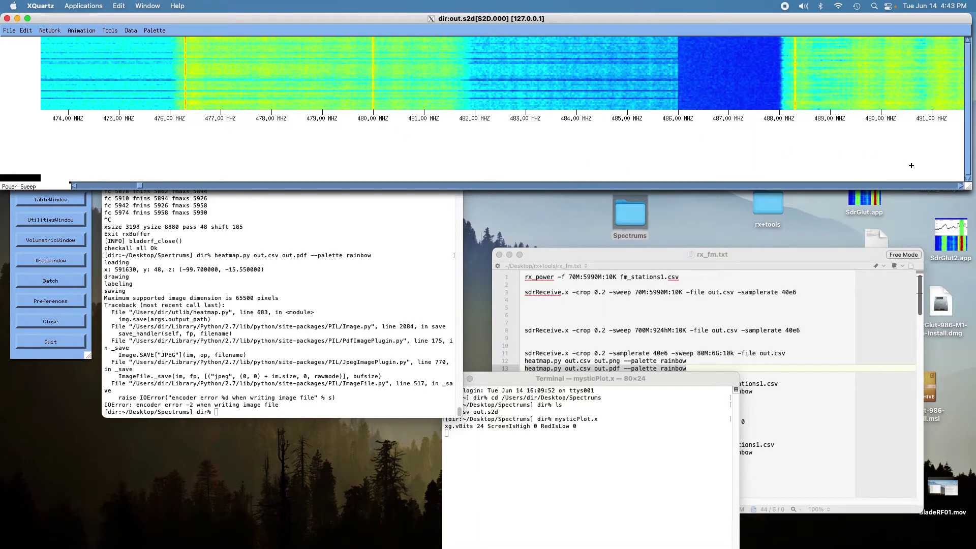
pyautogui.moveTo(921, 186); pyautogui.dragTo(921, 187)
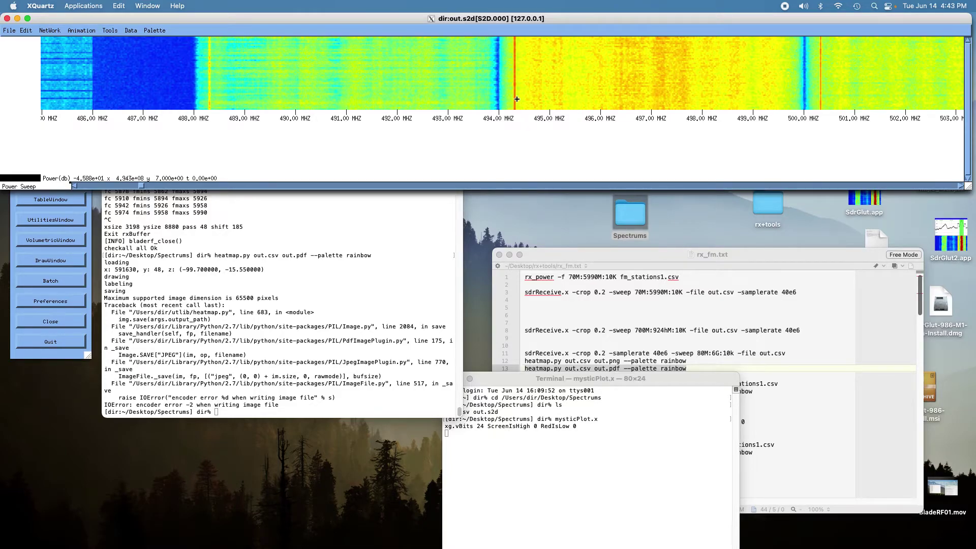
pyautogui.click(867, 185)
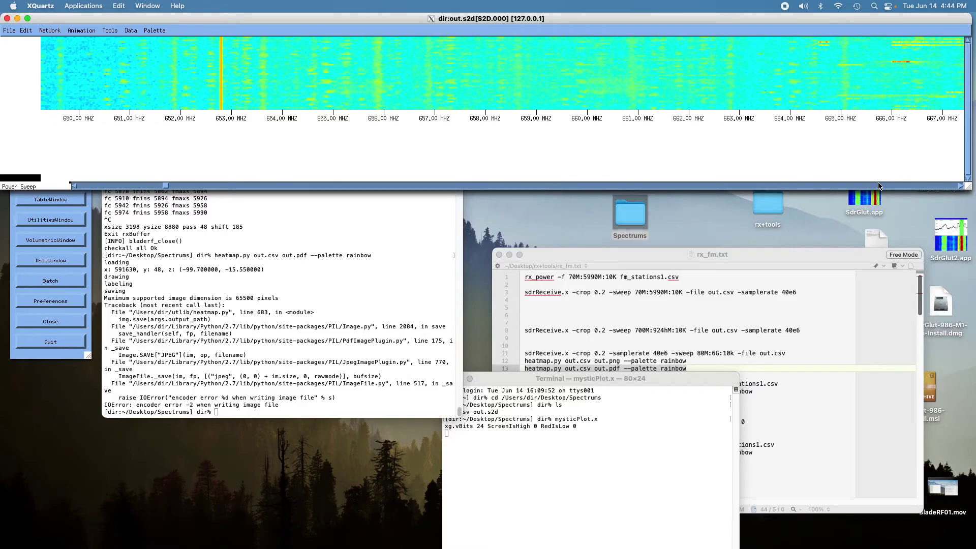
pyautogui.moveTo(446, 72)
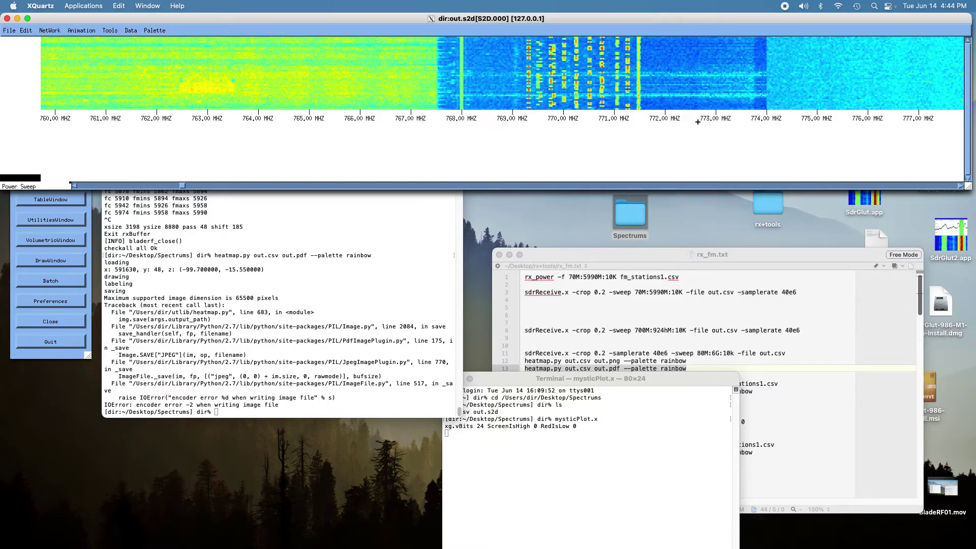
# - Page the spectrogram from 772–789 MHz up to about 843–861 MHz
pyautogui.click(921, 186)
pyautogui.click(921, 187)
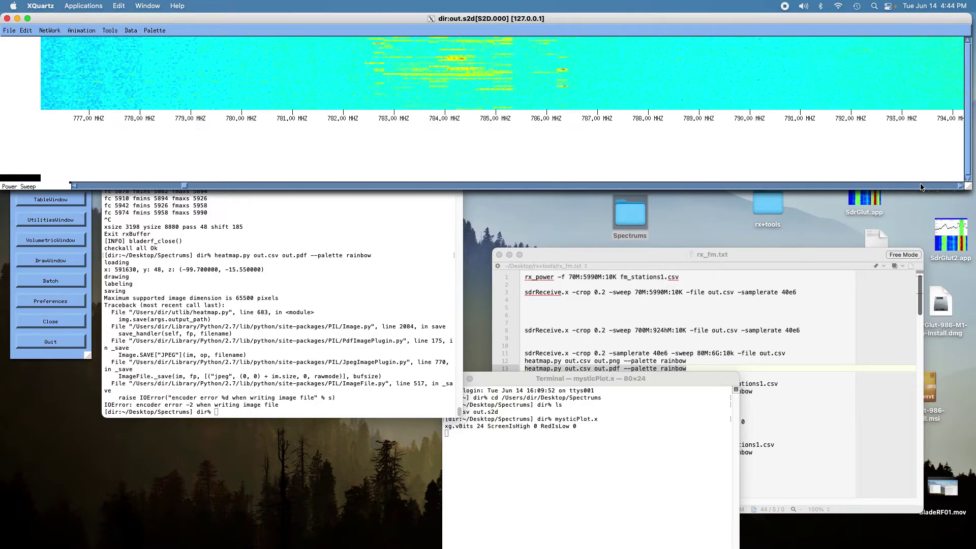
pyautogui.click(921, 187)
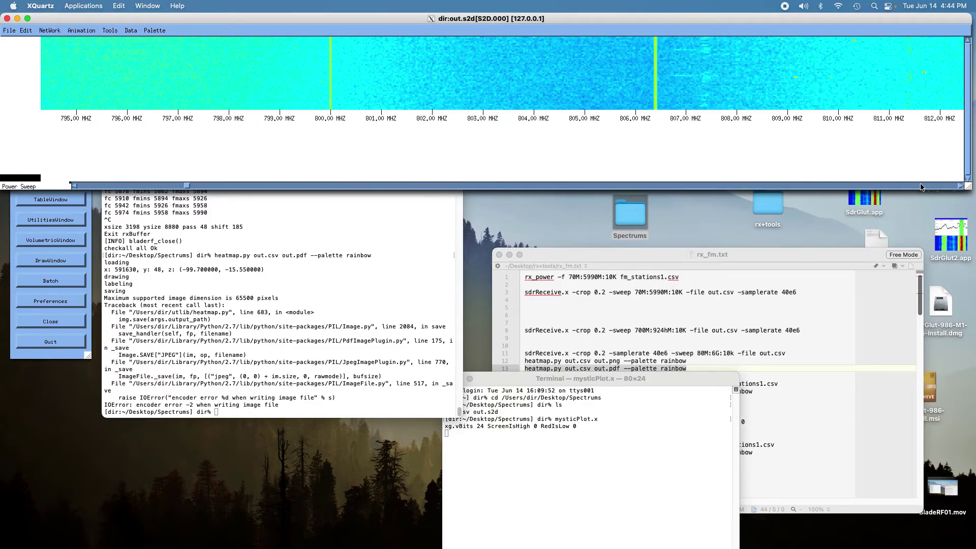
pyautogui.click(921, 187)
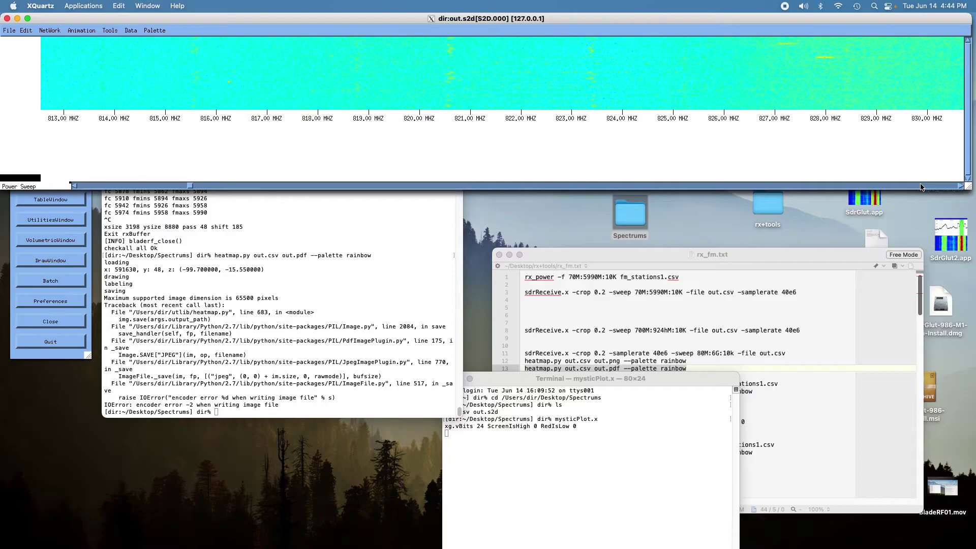
pyautogui.click(921, 186)
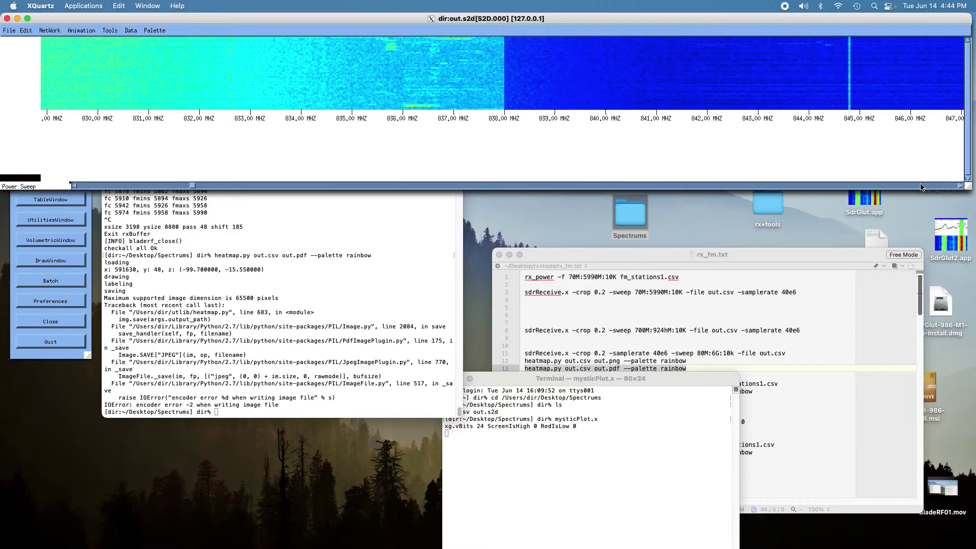
pyautogui.click(921, 187)
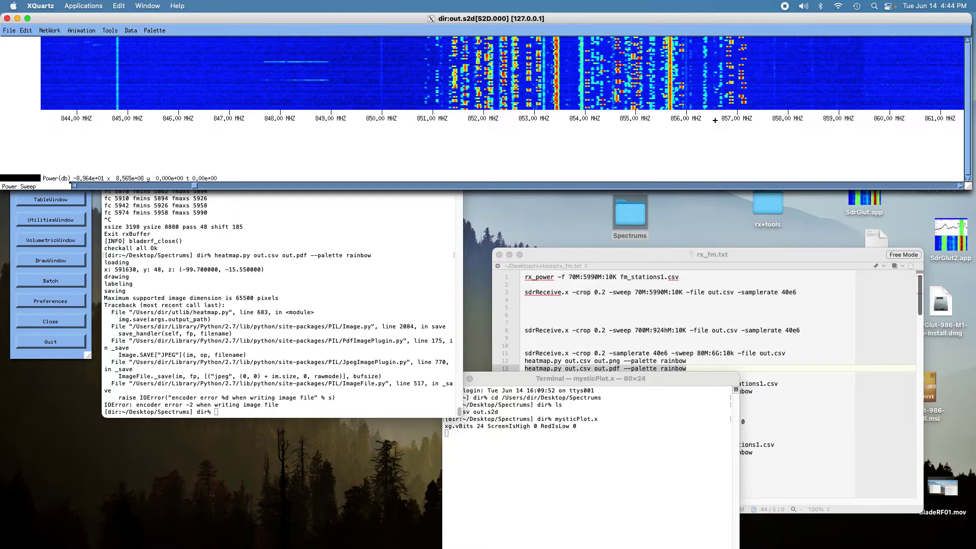
# - Continue paging through 861–922 MHz until the axis reads about 923–940 MHz
pyautogui.click(785, 187)
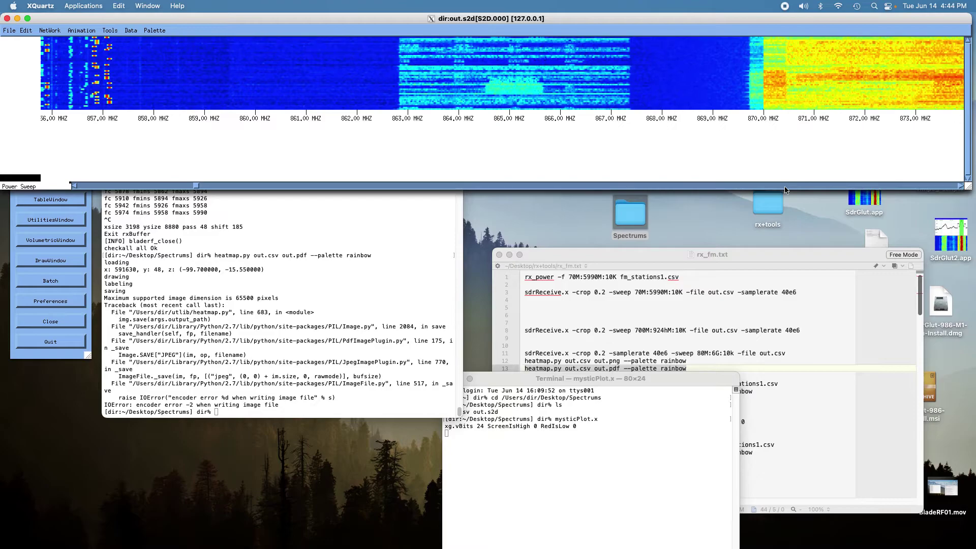
pyautogui.click(785, 190)
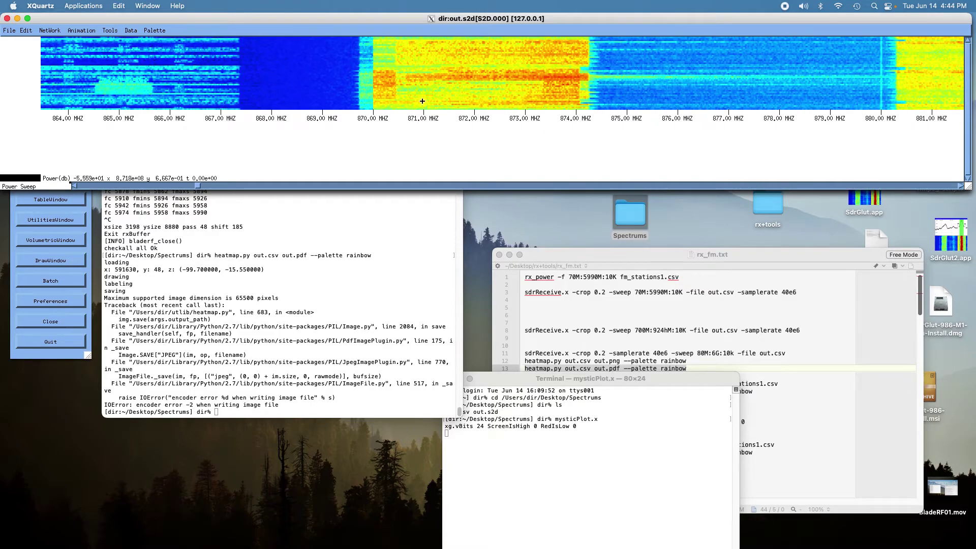
pyautogui.click(851, 186)
pyautogui.click(851, 187)
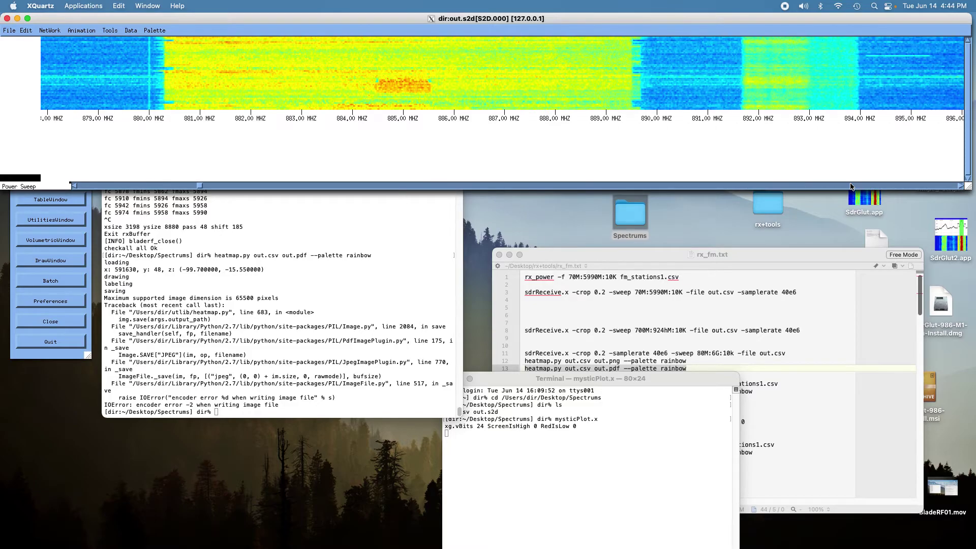
pyautogui.click(851, 186)
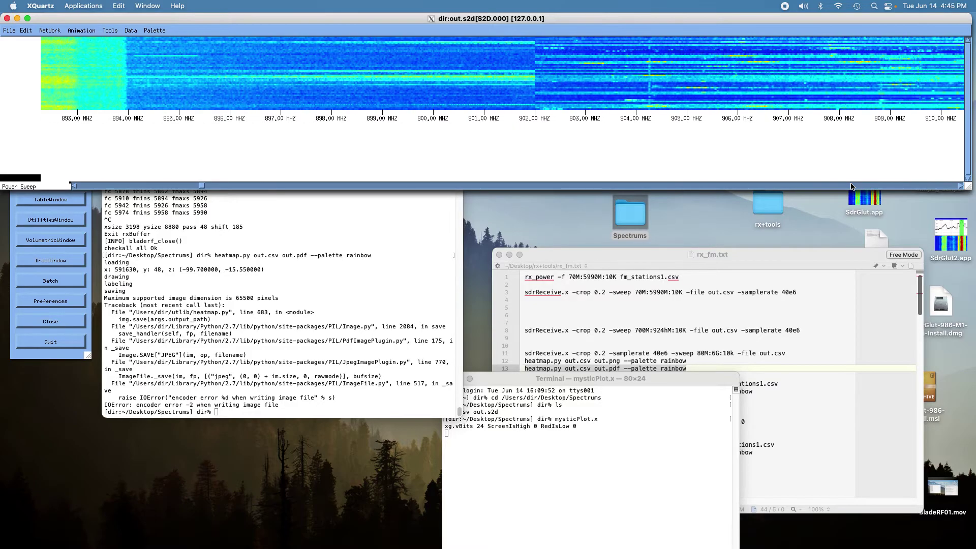
pyautogui.click(851, 187)
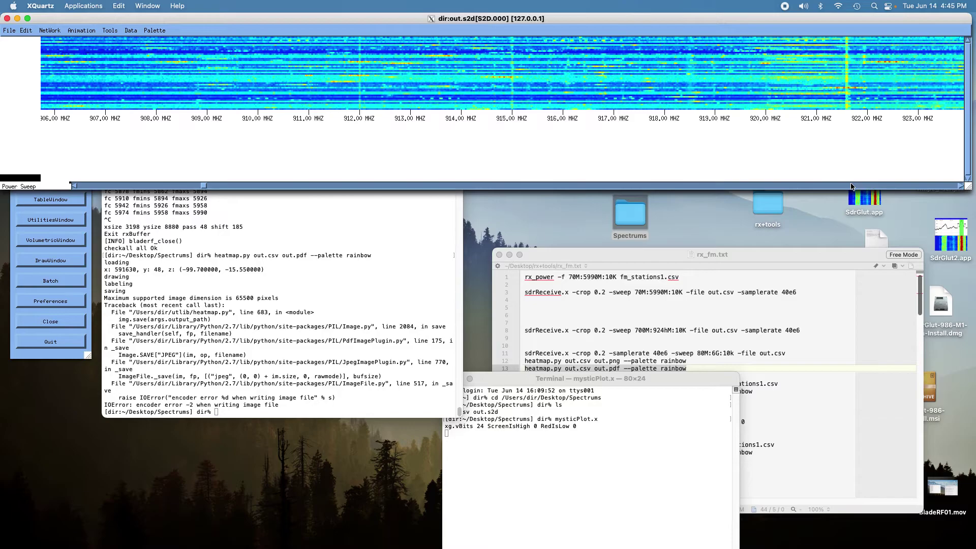
pyautogui.click(851, 187)
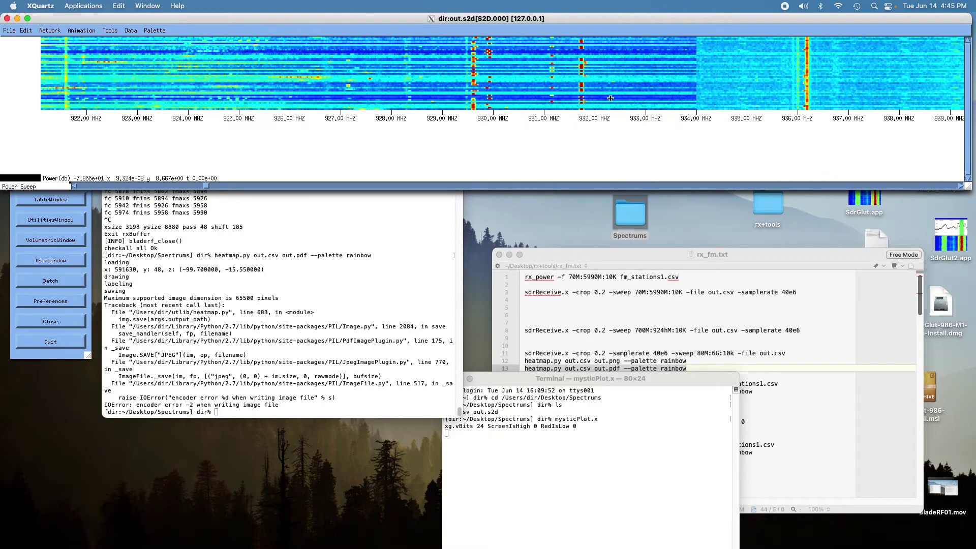
pyautogui.click(854, 187)
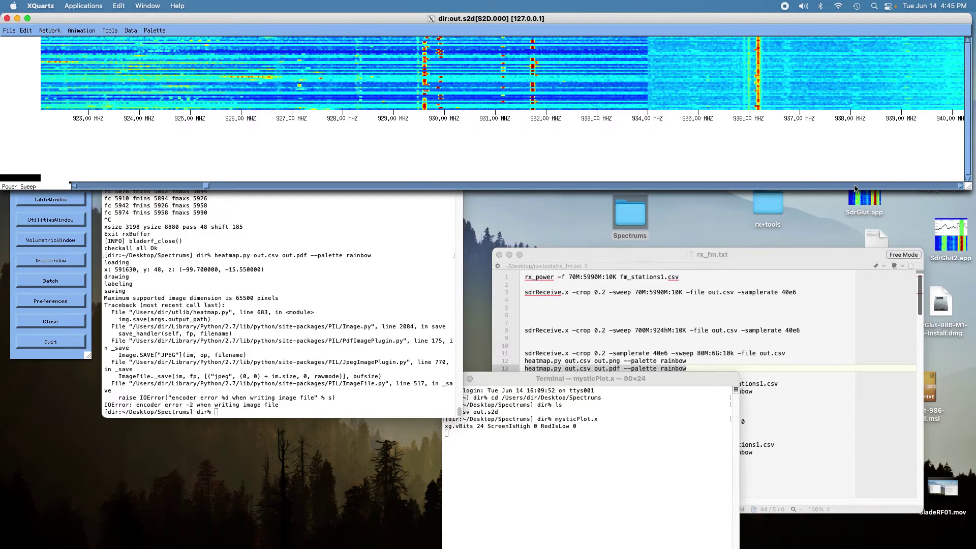
# - Page the waterfall from about 923 MHz past 1000 MHz toward 1048 MHz
pyautogui.click(855, 186)
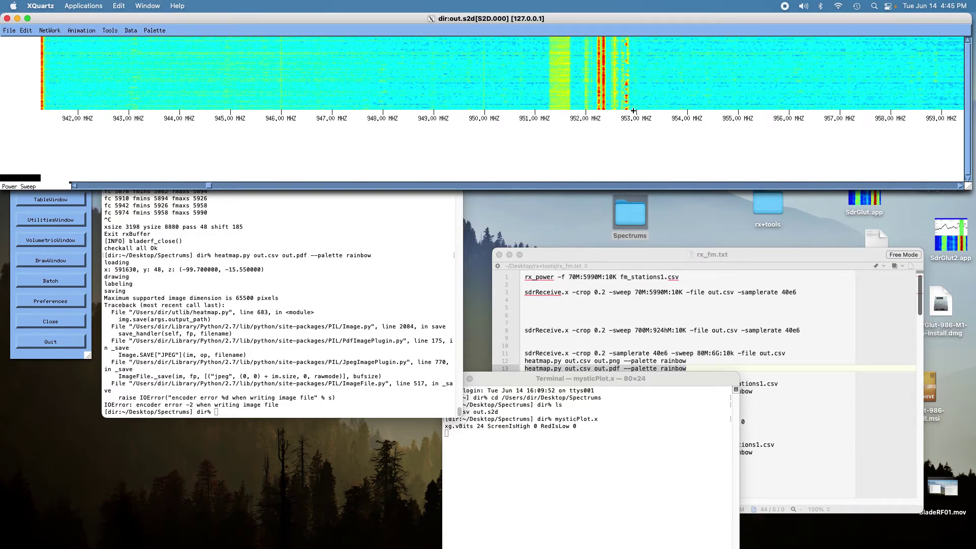
pyautogui.click(897, 185)
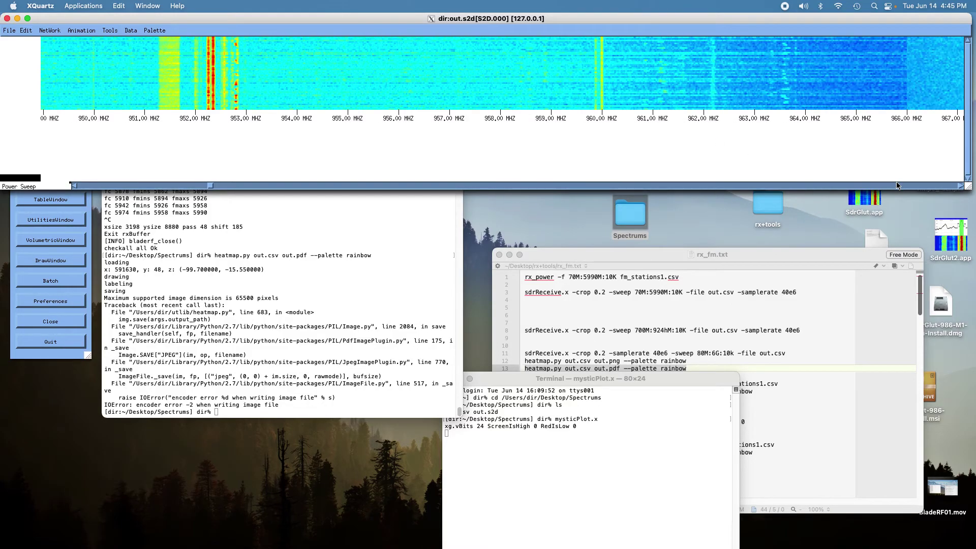
pyautogui.click(897, 186)
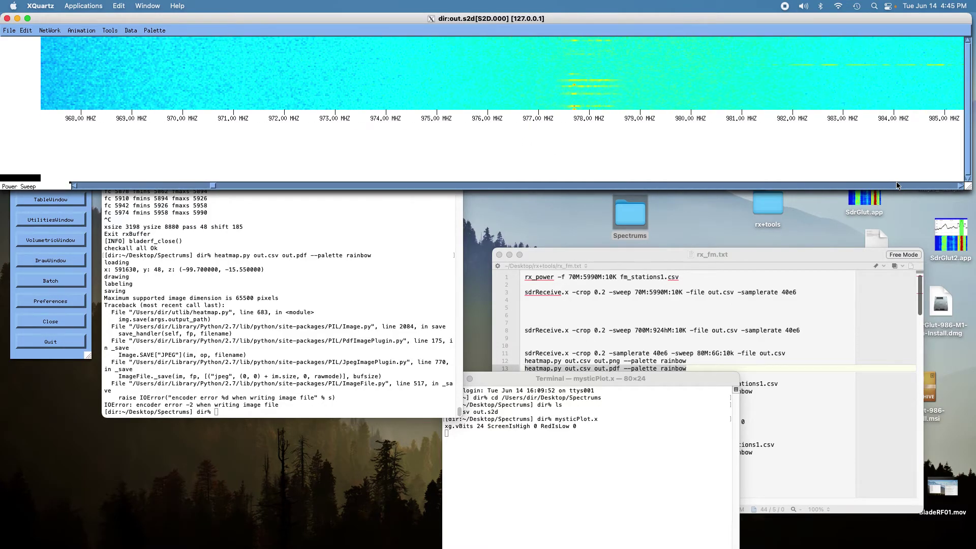
pyautogui.click(897, 185)
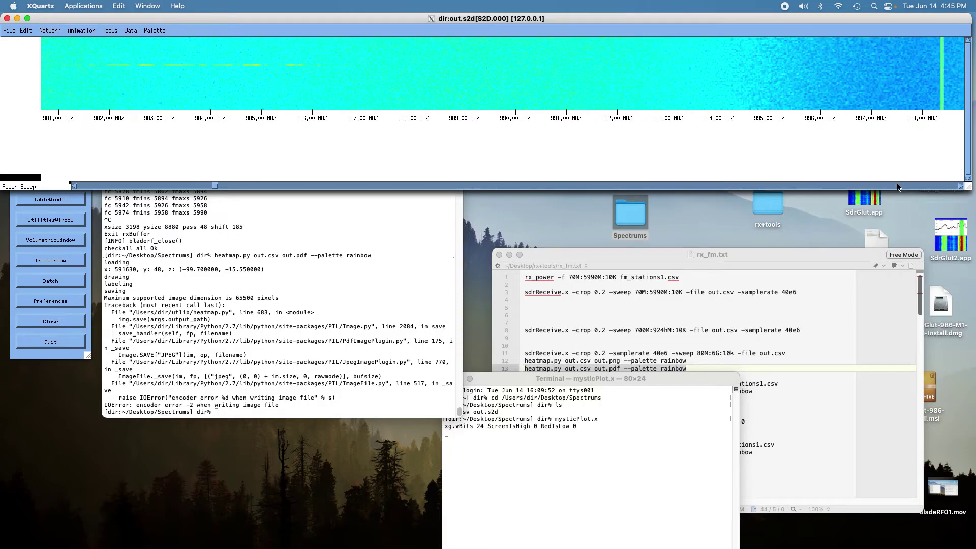
pyautogui.click(897, 185)
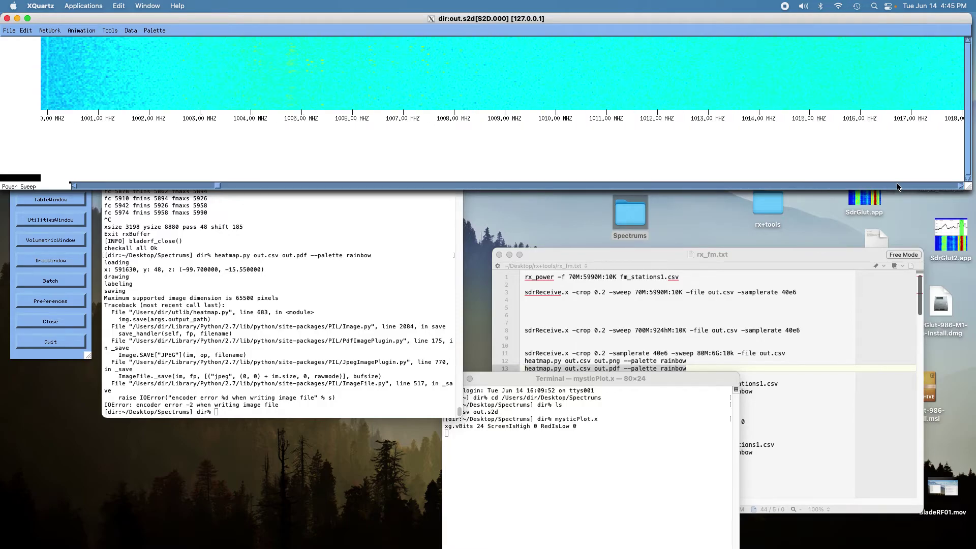
pyautogui.click(897, 185)
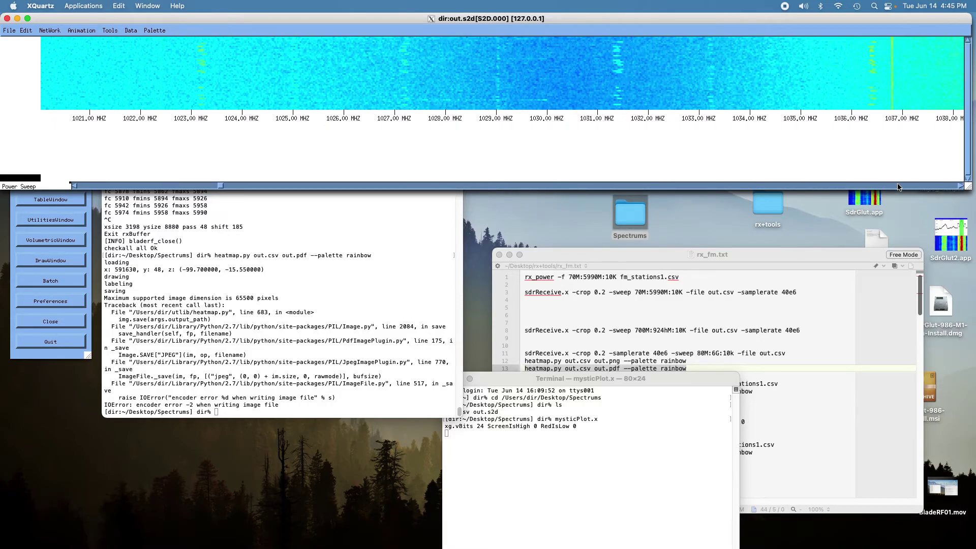
pyautogui.click(898, 185)
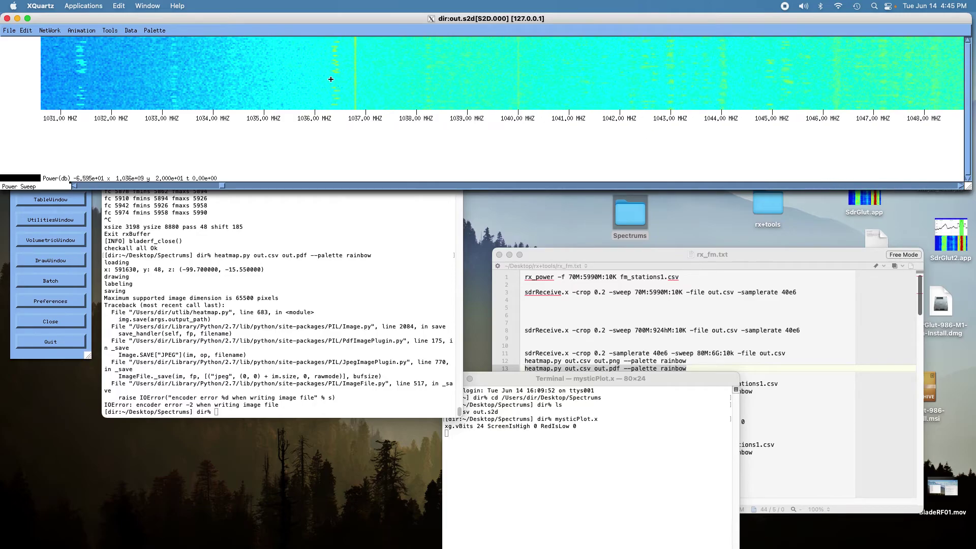
# - Continue paging past the 1075 MHz signal to about 1118–1135 MHz
pyautogui.click(908, 186)
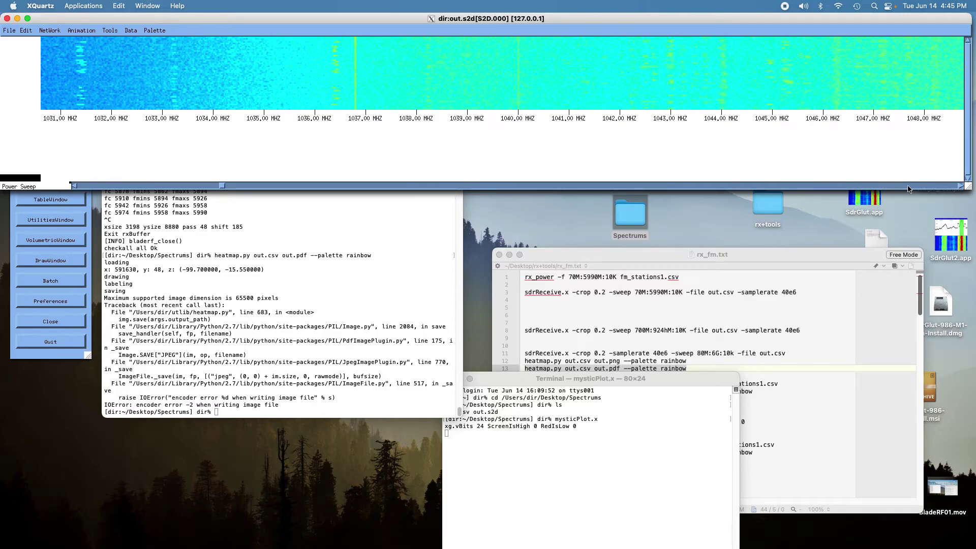
pyautogui.click(908, 187)
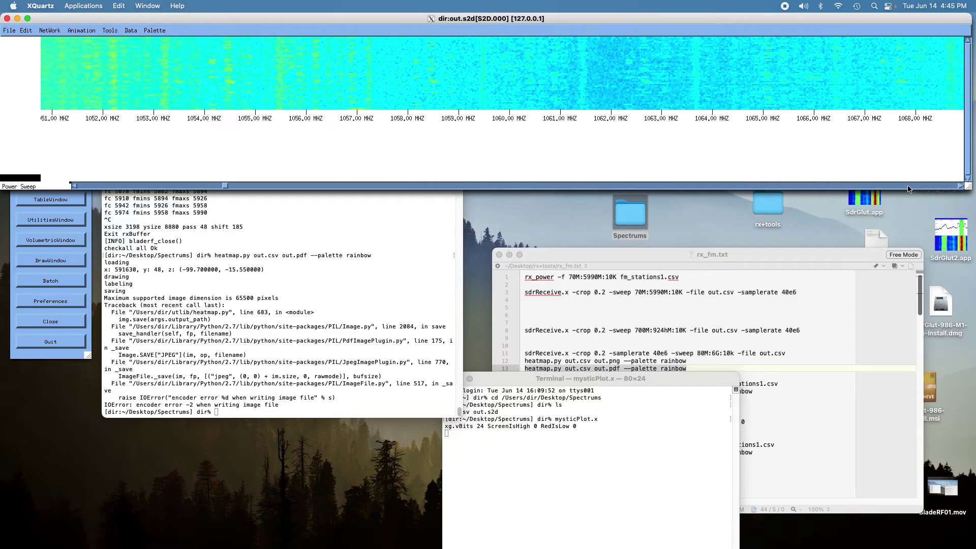
pyautogui.click(909, 187)
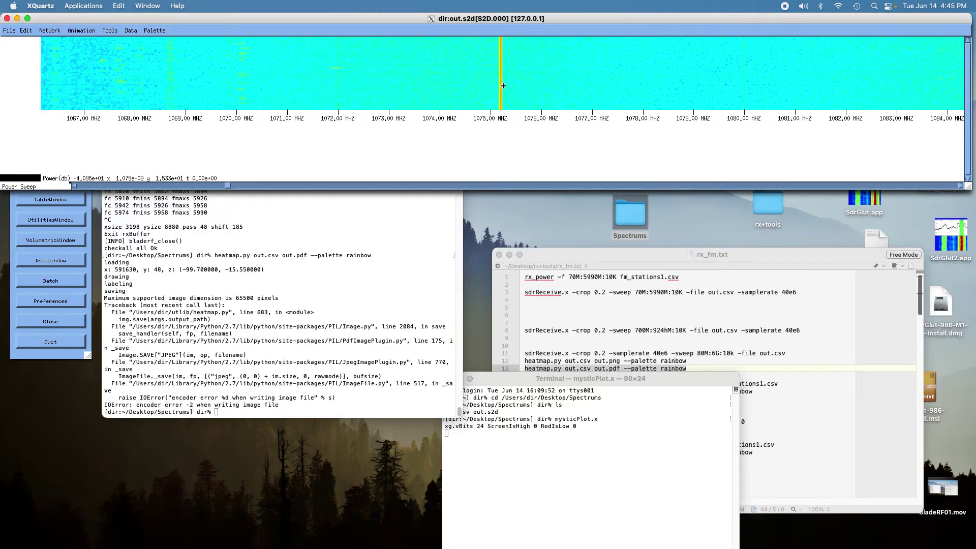
pyautogui.click(940, 185)
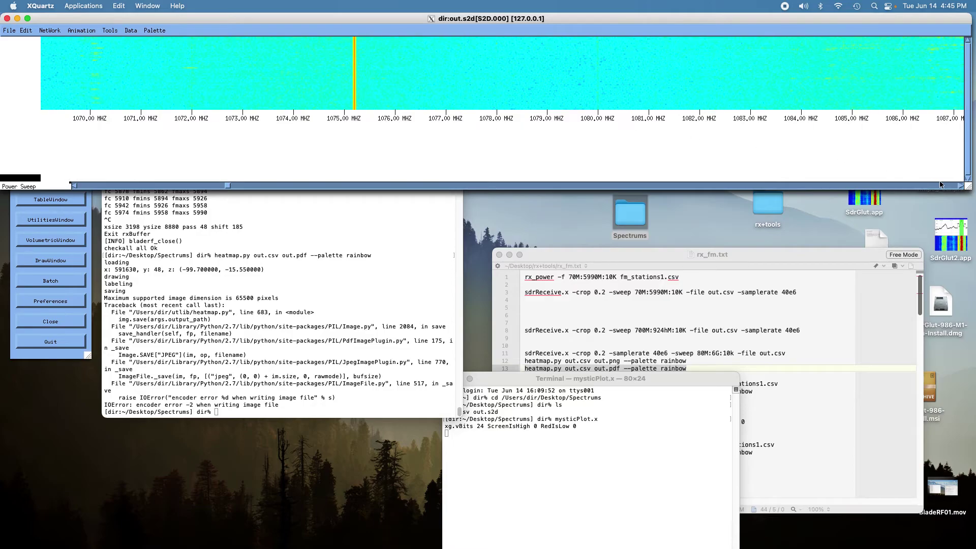
pyautogui.click(940, 185)
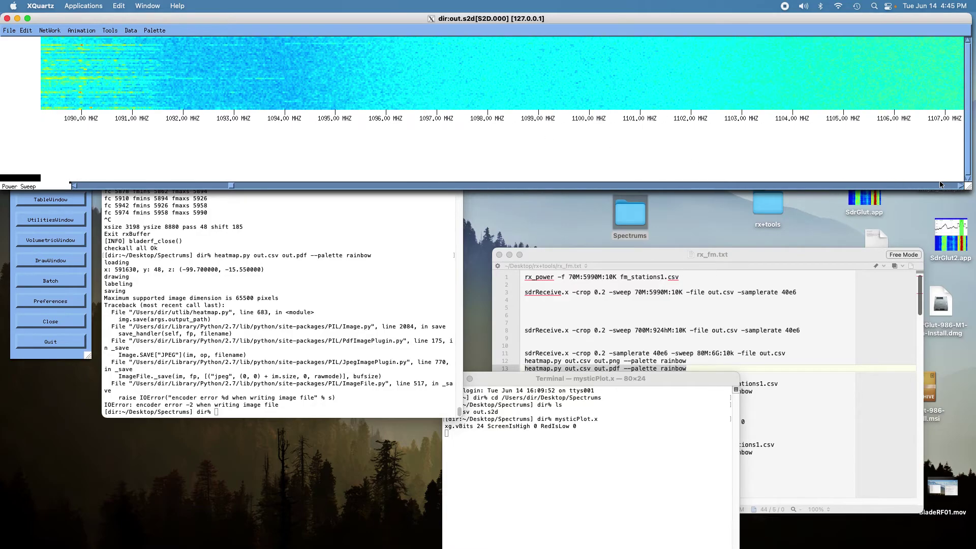
pyautogui.click(940, 185)
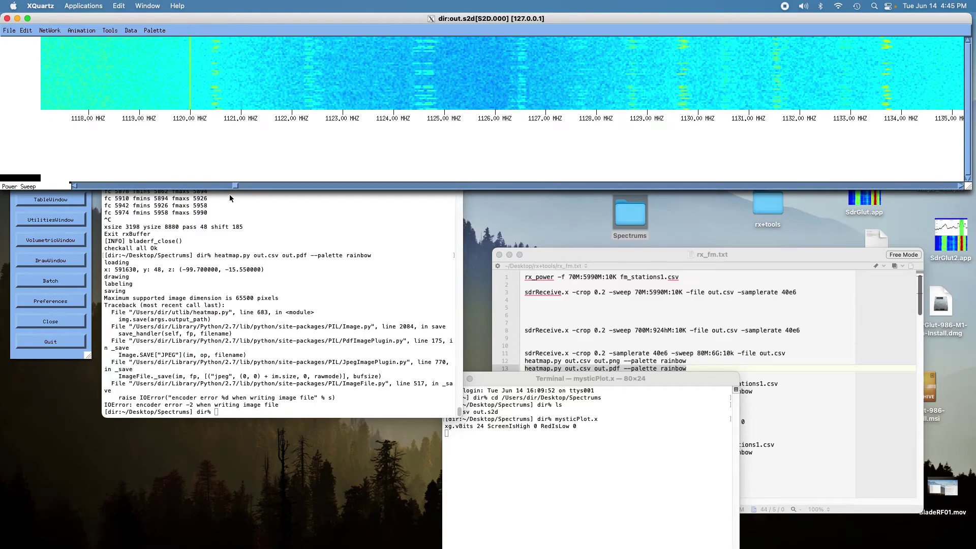
# - Jump the waterfall far right into the 5 GHz range, around 5211–5228 MHz
pyautogui.moveTo(236, 186); pyautogui.dragTo(835, 186)
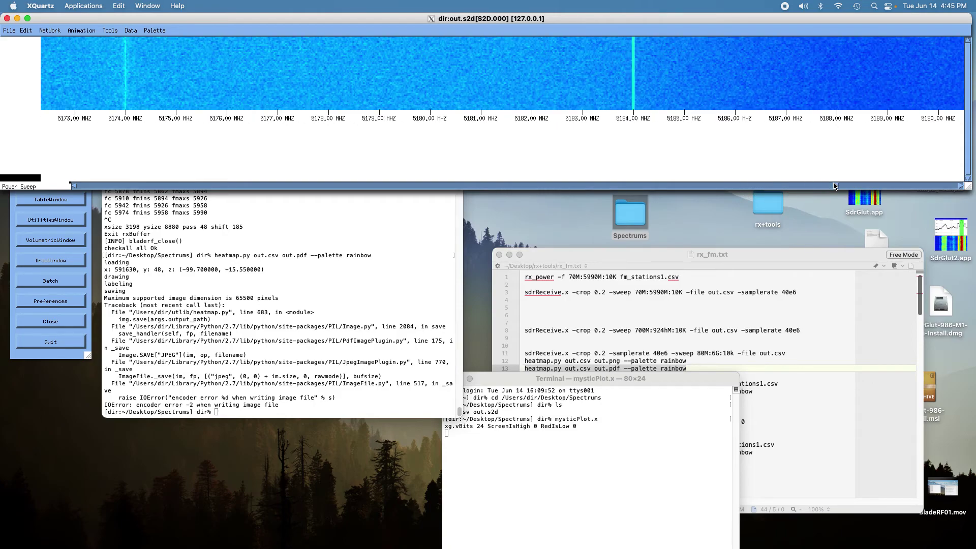
pyautogui.click(950, 186)
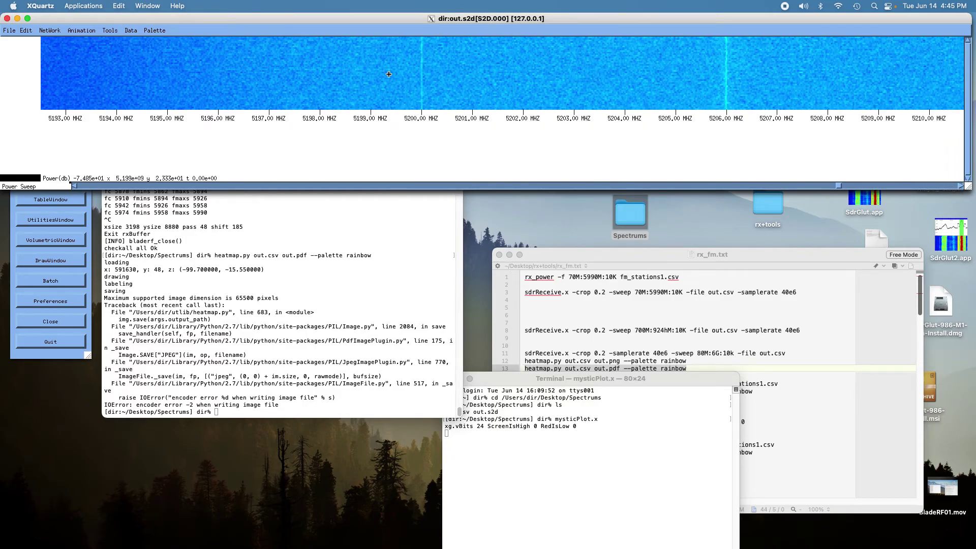
pyautogui.click(944, 188)
pyautogui.click(944, 188)
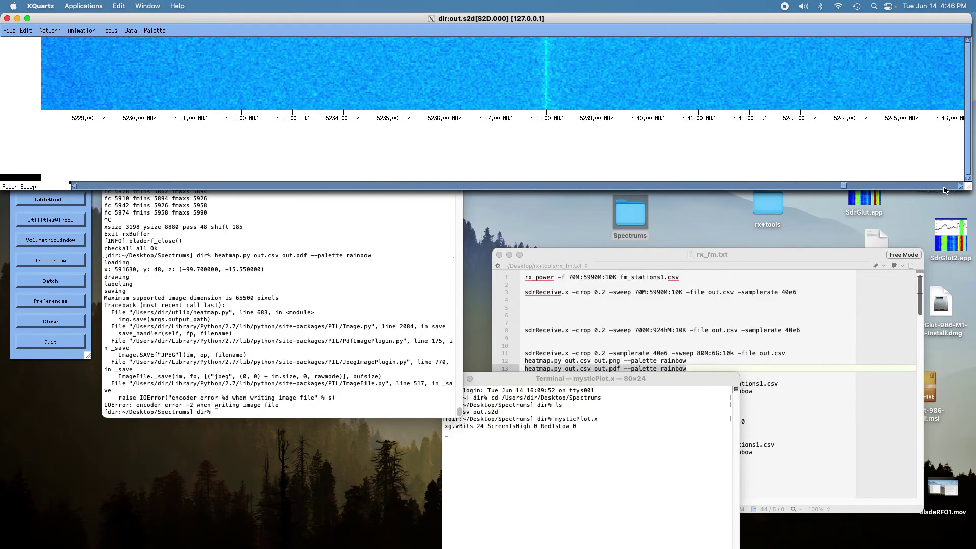
# - Advance to the top of the sweep, then step back to about 5965–5982 MHz
pyautogui.click(863, 188)
pyautogui.moveTo(846, 185); pyautogui.dragTo(907, 185)
pyautogui.click(933, 185)
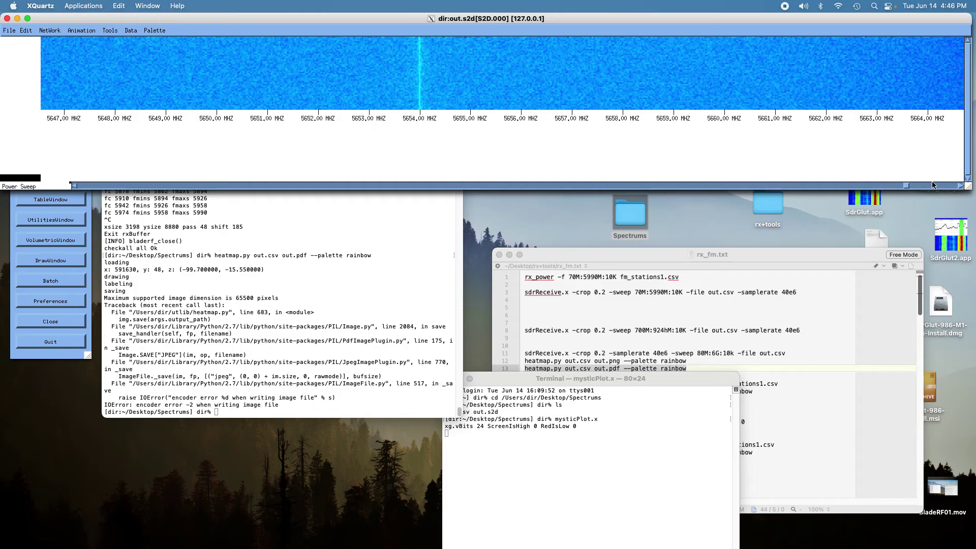
pyautogui.click(904, 186)
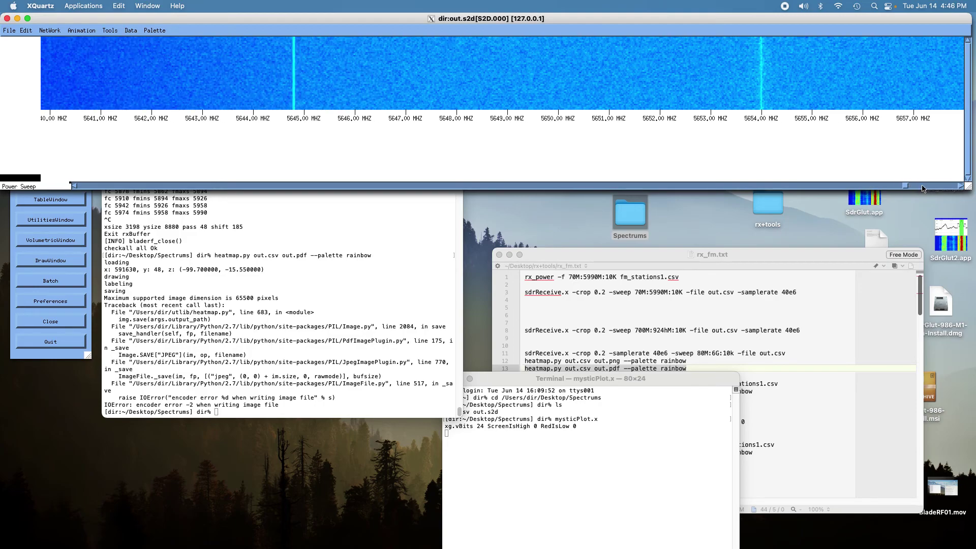
pyautogui.moveTo(906, 187); pyautogui.dragTo(965, 186)
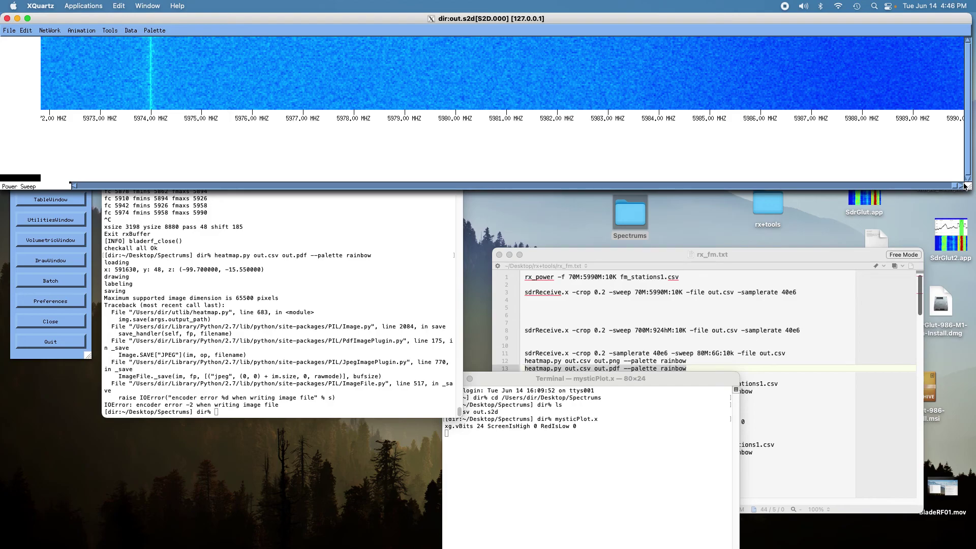
pyautogui.click(858, 188)
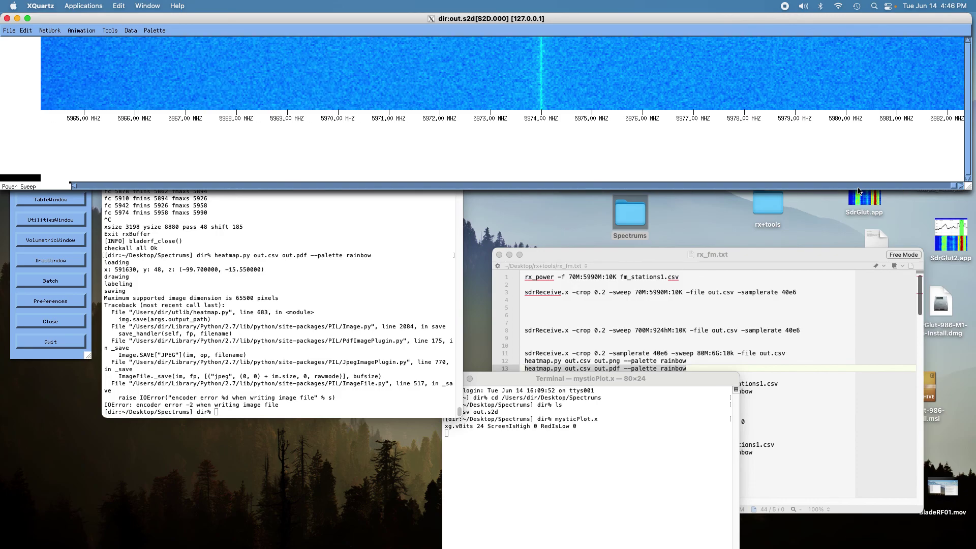